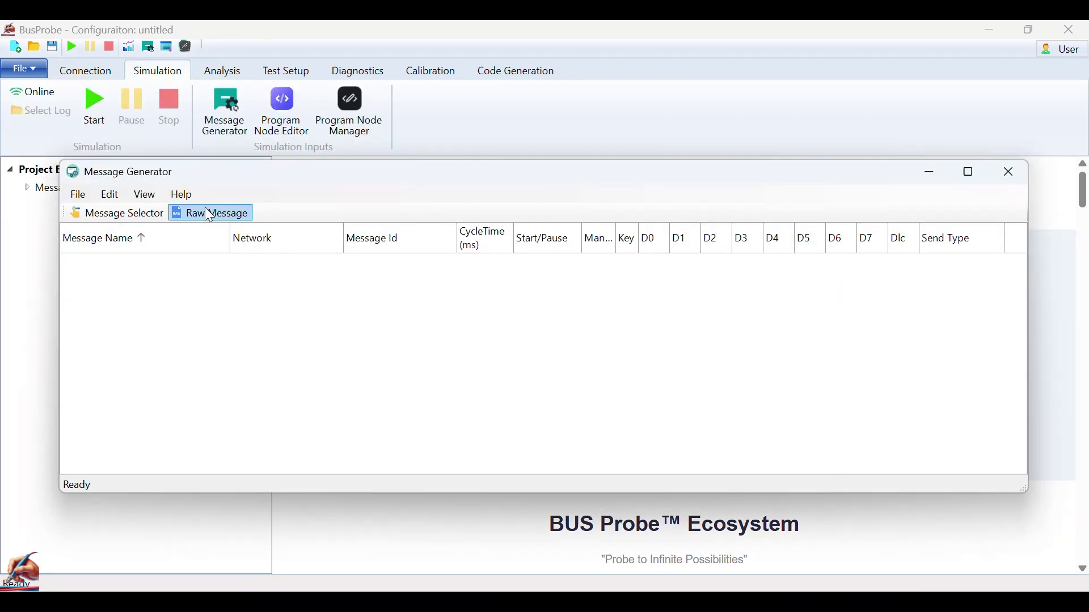
Step: Start a new raw message named WINDOW_STATUS on the network BODY_CONTROL_SYS
{"action": "left_click", "coordinate": [208, 215]}
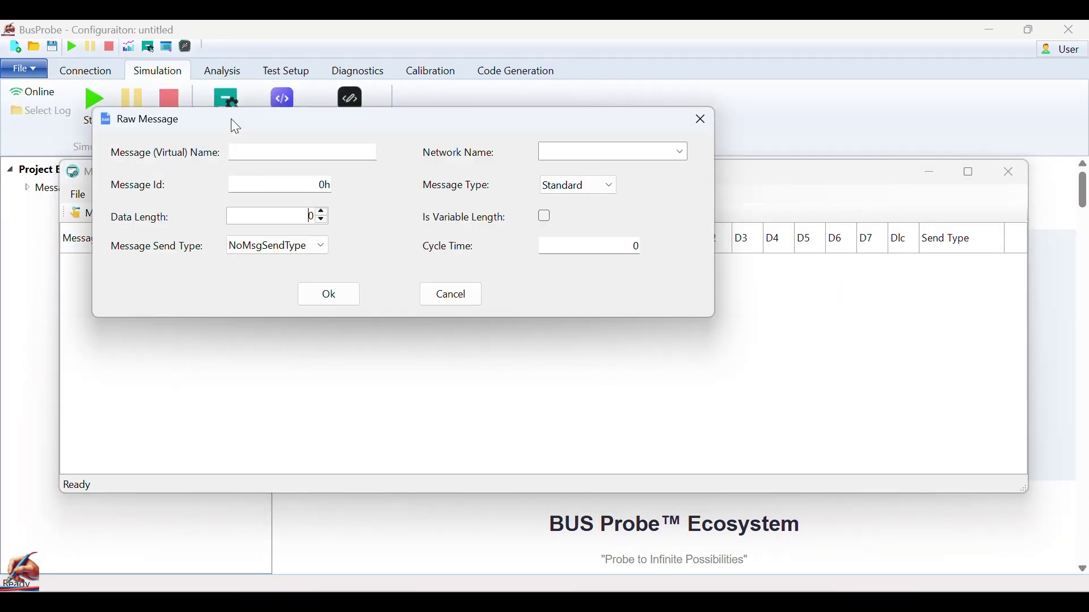
{"action": "left_click_drag", "start_coordinate": [233, 120], "coordinate": [250, 269]}
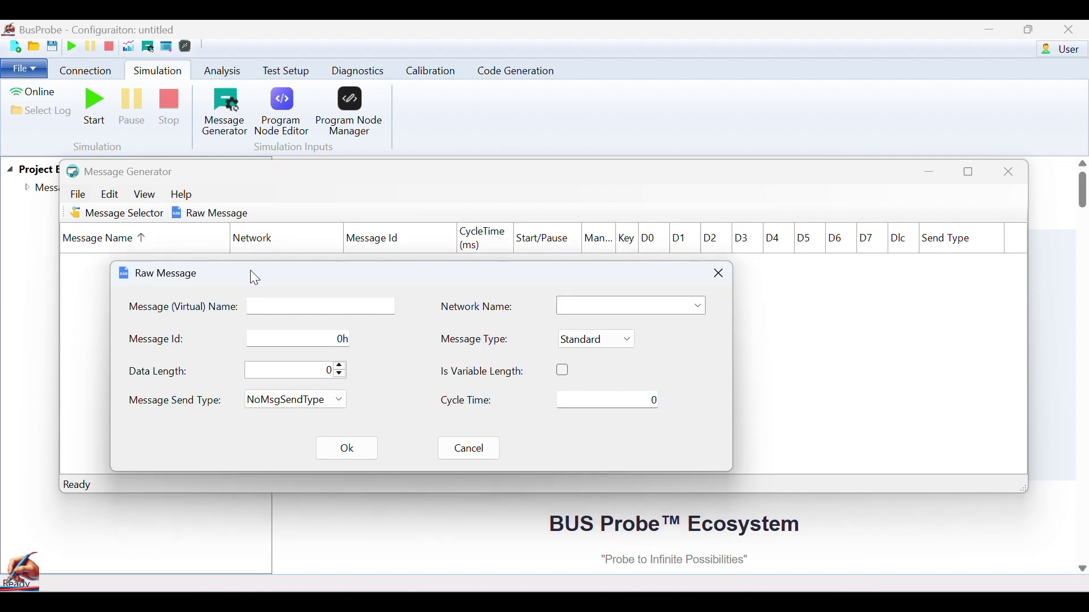
{"action": "left_click", "coordinate": [267, 306]}
{"action": "type", "text": "WINDOW_STATUS"}
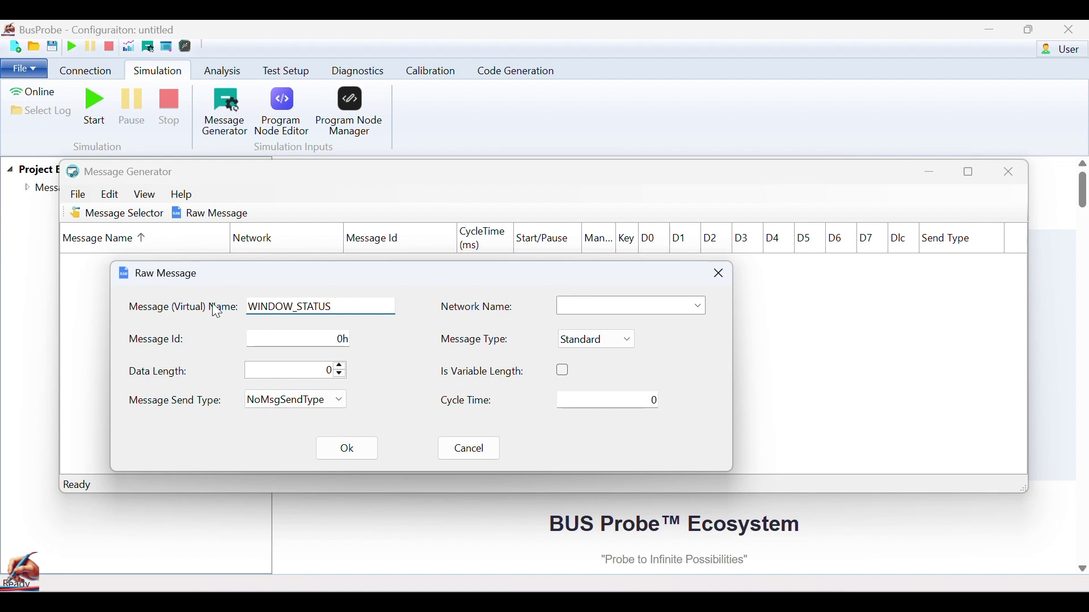
{"action": "left_click", "coordinate": [582, 307]}
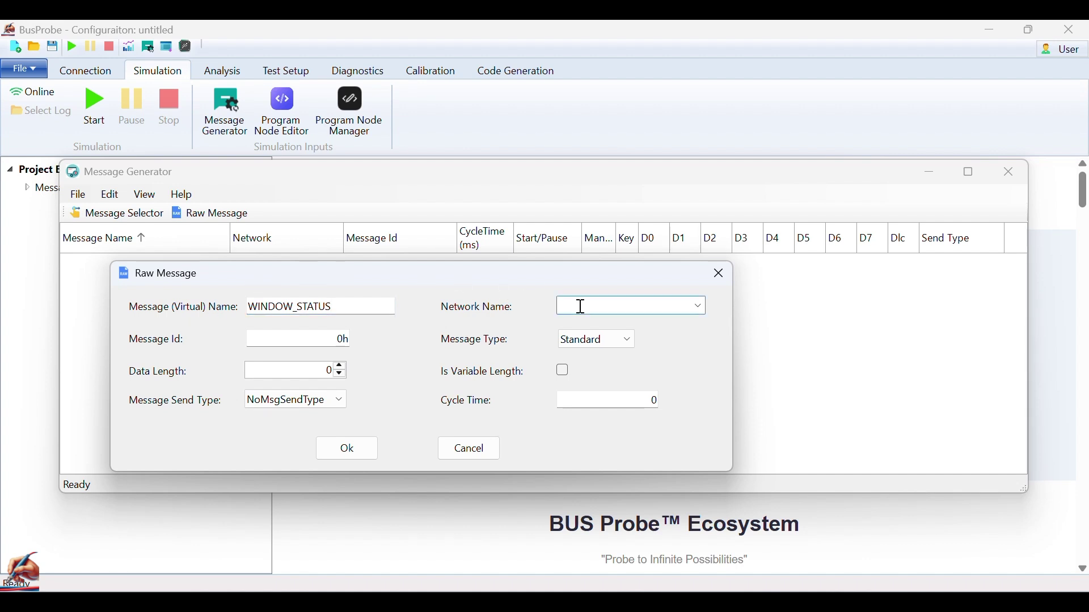
{"action": "type", "text": "BODY_CONTROL_SYS"}
Step: Set the raw message's ID to 777h and its message type to Standard
{"action": "left_click", "coordinate": [336, 338]}
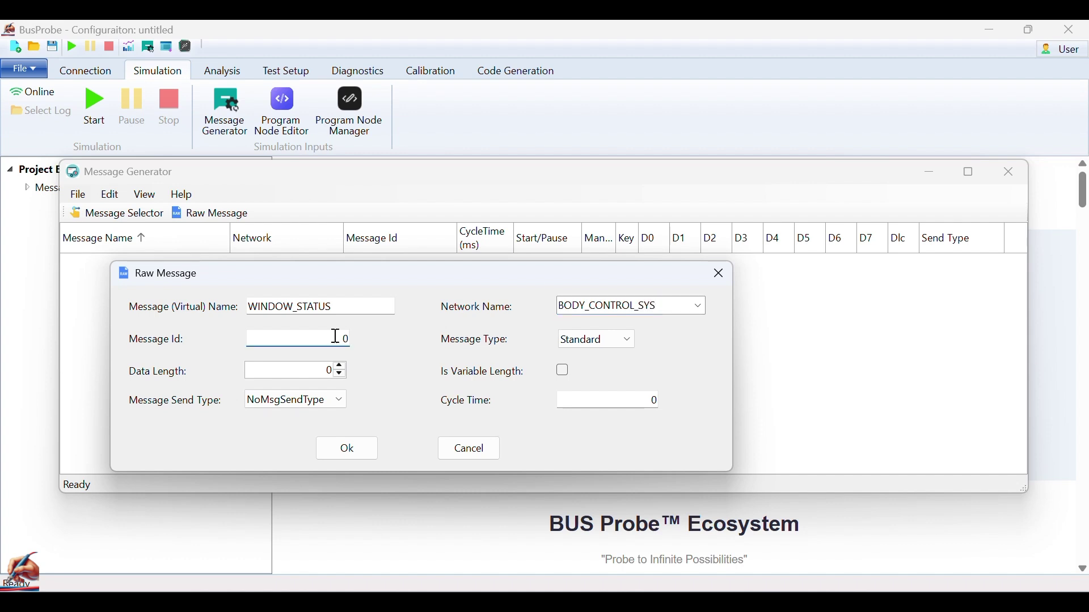
{"action": "double_click", "coordinate": [348, 339]}
{"action": "left_click", "coordinate": [590, 341]}
{"action": "left_click", "coordinate": [591, 341]}
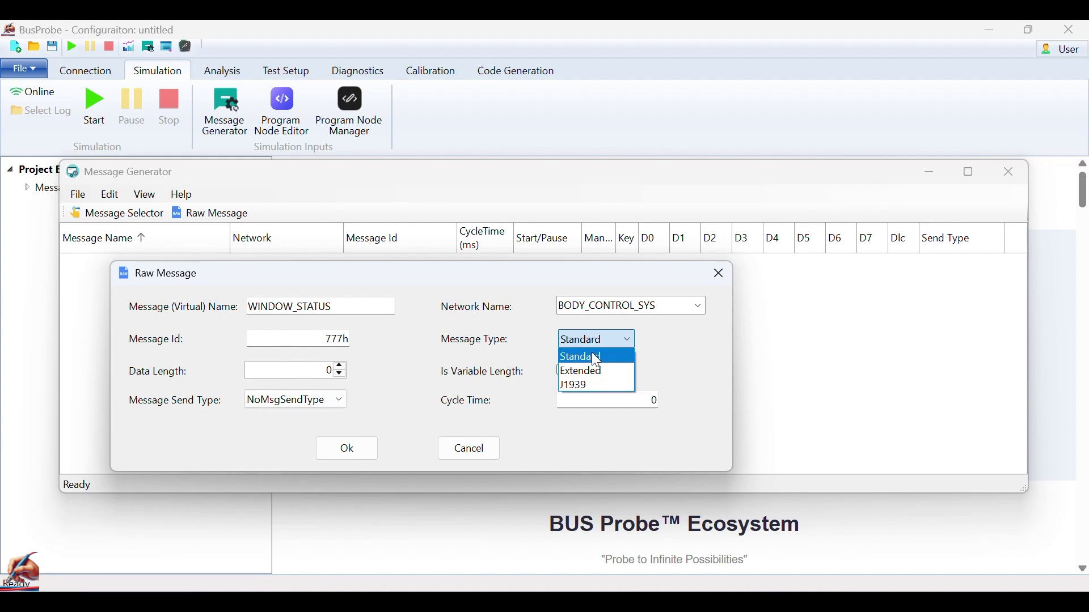
{"action": "left_click", "coordinate": [596, 358]}
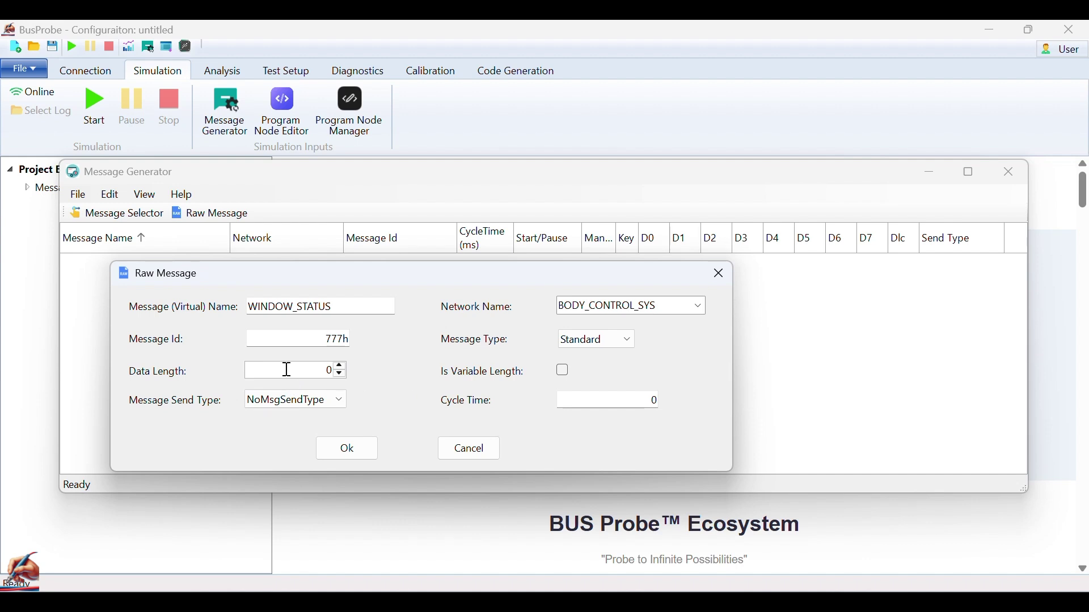
Step: Raise the raw message's data length to 14 bytes
{"action": "left_click", "coordinate": [341, 366]}
{"action": "left_click", "coordinate": [340, 366]}
{"action": "left_click", "coordinate": [341, 366]}
{"action": "left_click", "coordinate": [340, 366]}
{"action": "left_click", "coordinate": [341, 366]}
{"action": "left_click", "coordinate": [341, 365]}
{"action": "left_click", "coordinate": [341, 366]}
{"action": "left_click", "coordinate": [340, 366]}
{"action": "left_click", "coordinate": [340, 366]}
{"action": "left_click", "coordinate": [340, 366]}
{"action": "left_click", "coordinate": [340, 366]}
{"action": "left_click", "coordinate": [340, 365]}
{"action": "left_click", "coordinate": [340, 366]}
Step: Set the send type to Cyclic with a cycle time of 10 and add the raw message to the Message Generator
{"action": "left_click", "coordinate": [336, 399]}
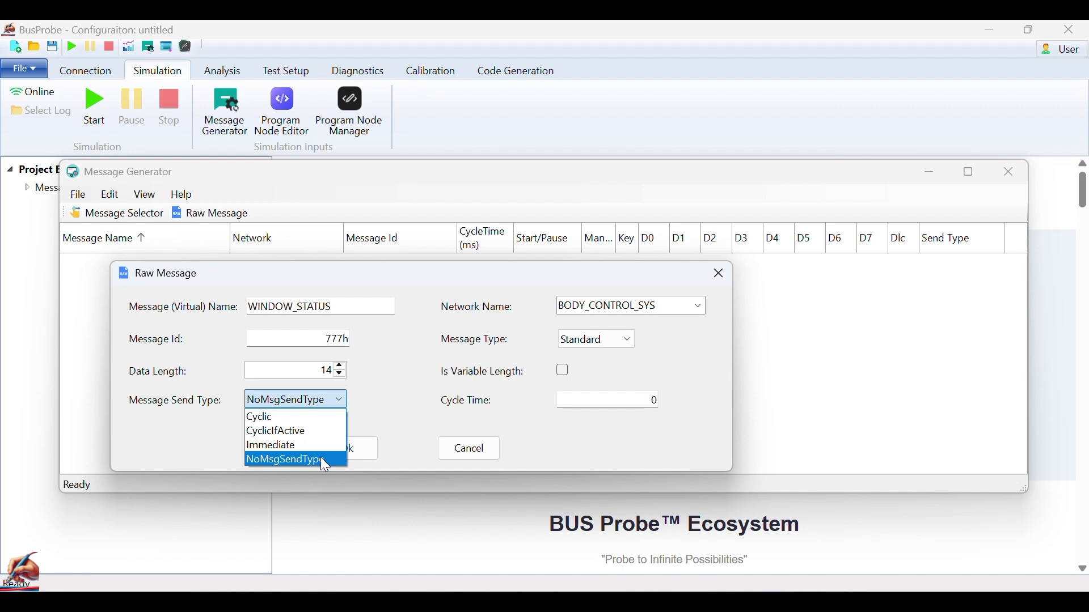
{"action": "left_click", "coordinate": [313, 417]}
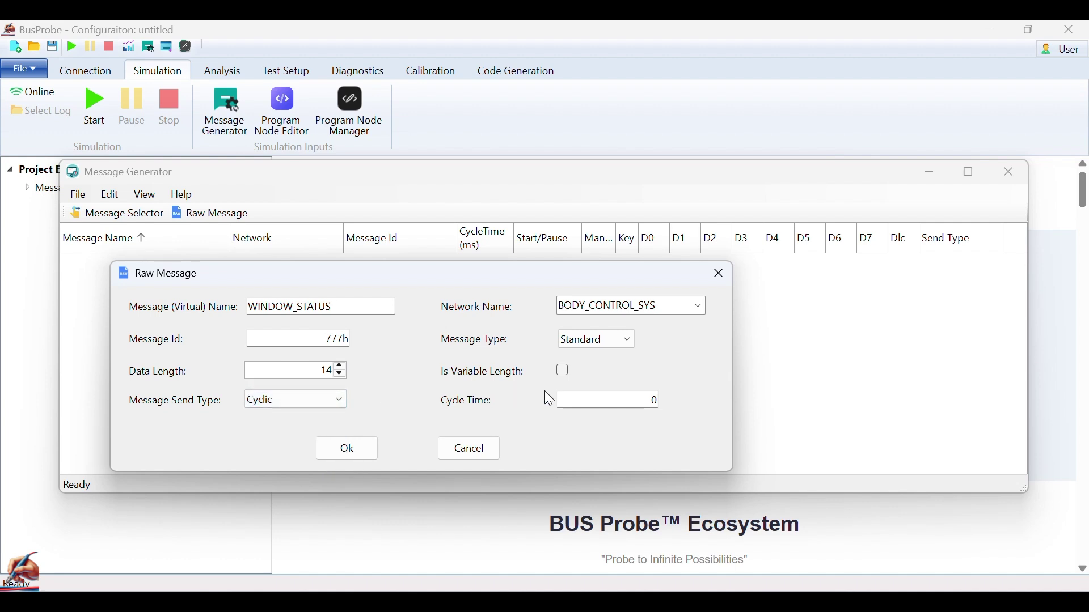
{"action": "left_click", "coordinate": [627, 403]}
{"action": "key", "text": "BackSpace"}
{"action": "type", "text": "10"}
{"action": "left_click", "coordinate": [352, 450]}
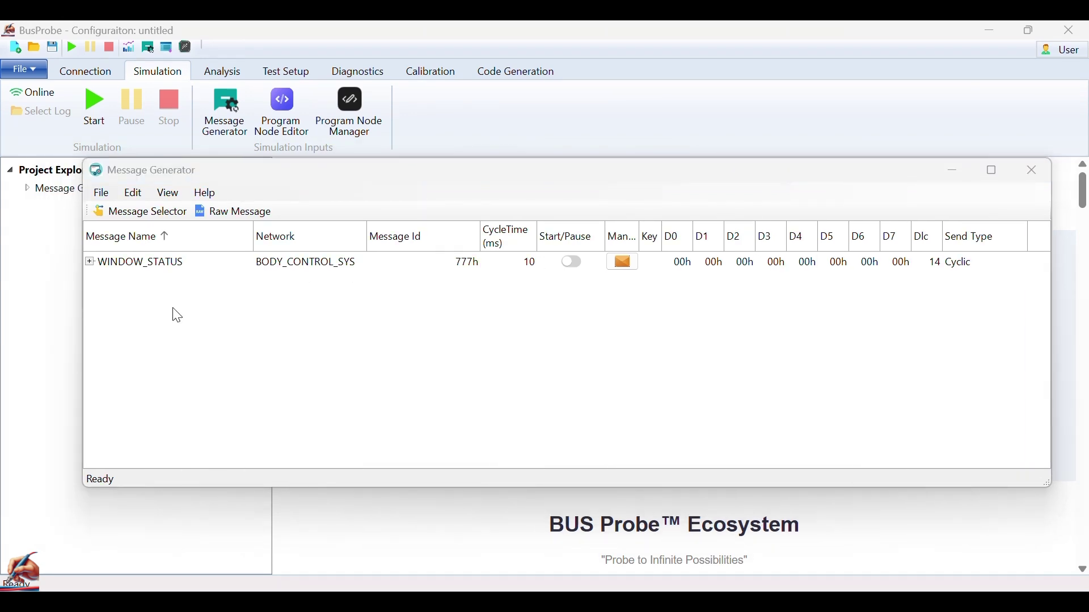
Step: Select AUTO_EMERGENCY_BRAKING and PARKING_ASSIST from the BP_CAN_TxReg_Cyclic100ms_DiffPar network and save them to the message list
{"action": "left_click", "coordinate": [155, 208]}
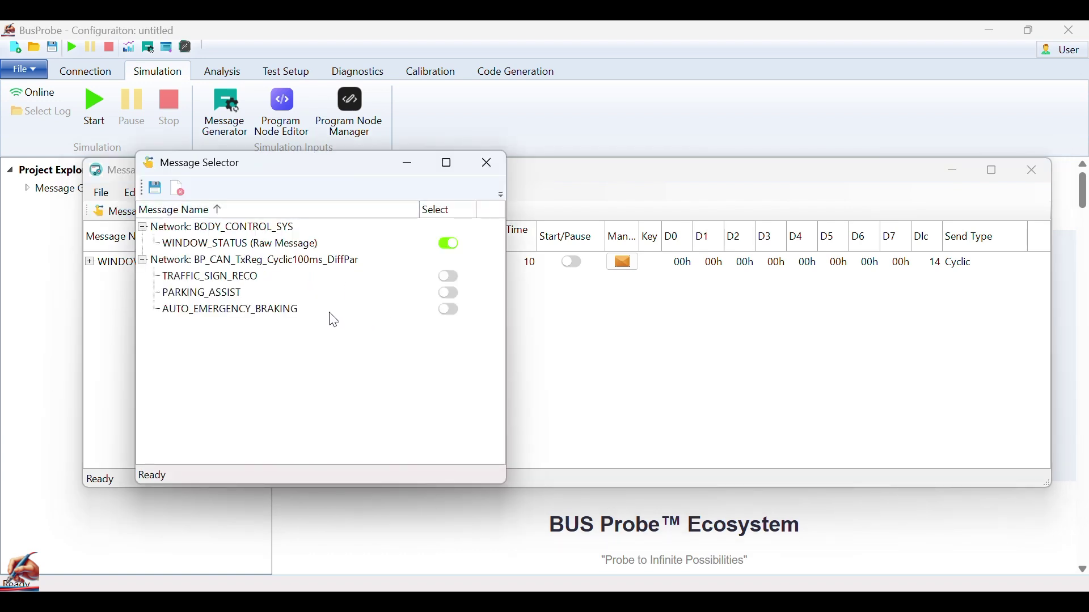
{"action": "left_click", "coordinate": [275, 229]}
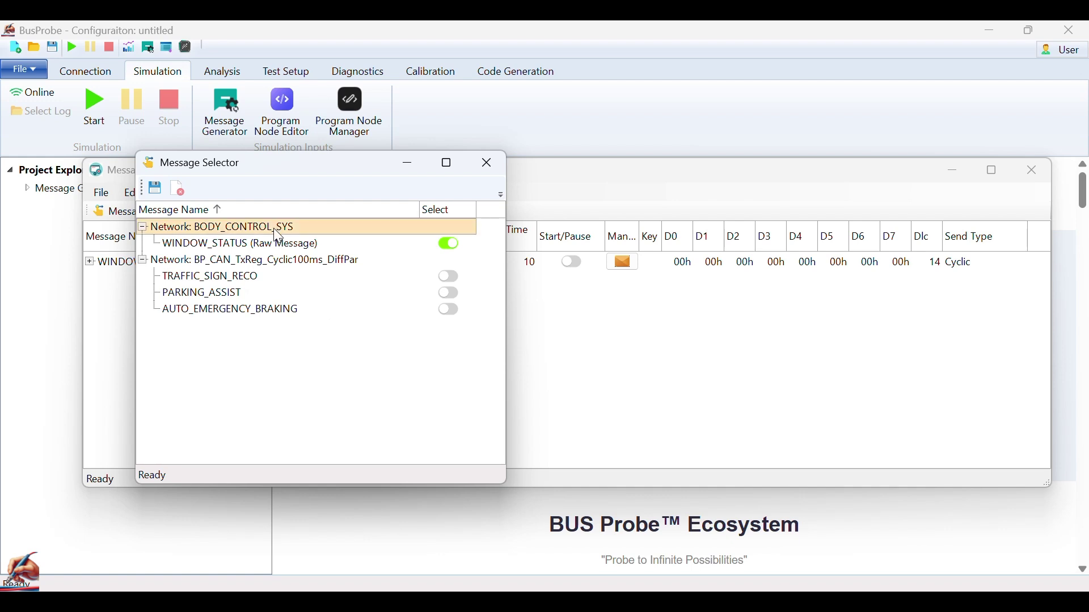
{"action": "left_click", "coordinate": [279, 265]}
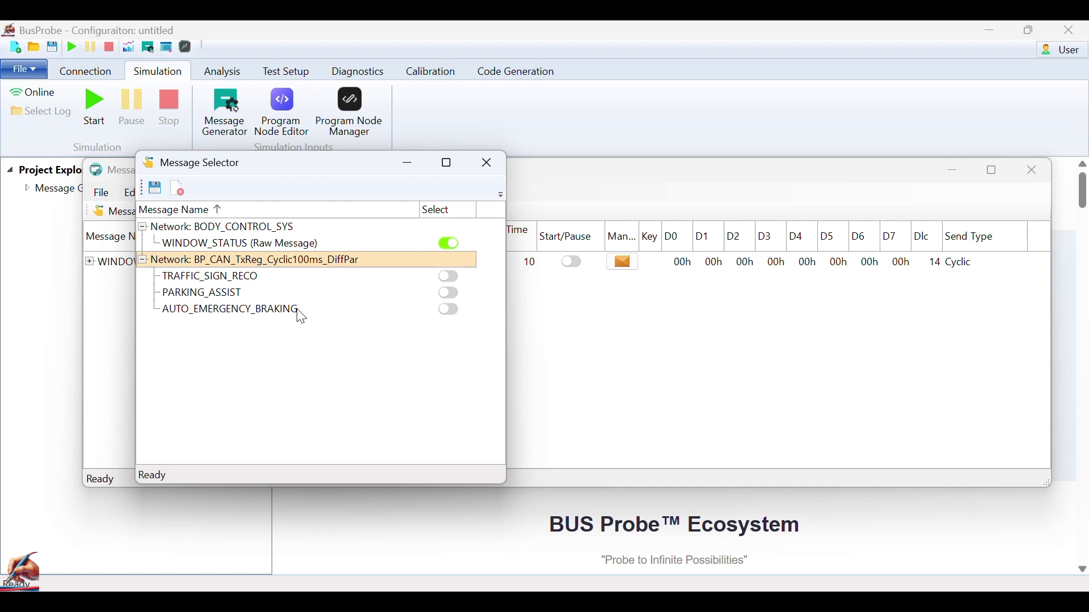
{"action": "left_click", "coordinate": [446, 310]}
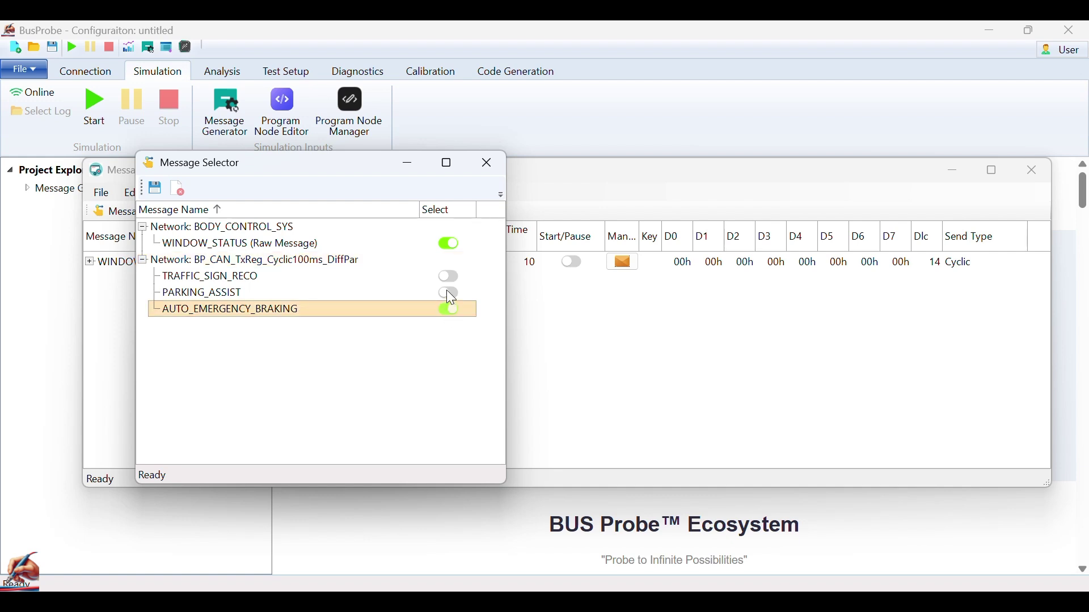
{"action": "left_click", "coordinate": [446, 290]}
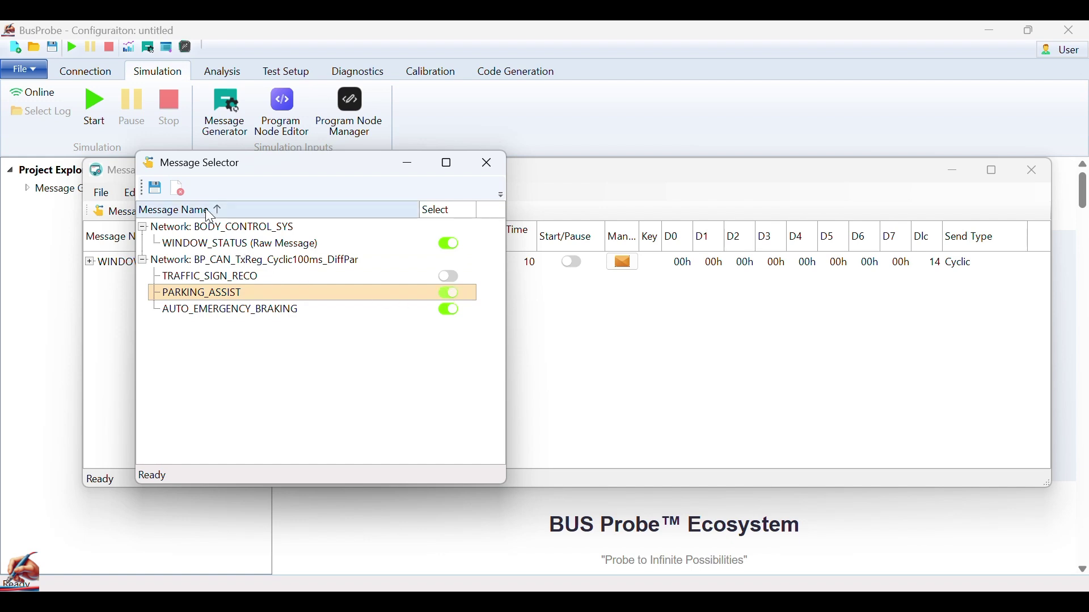
{"action": "left_click", "coordinate": [156, 189]}
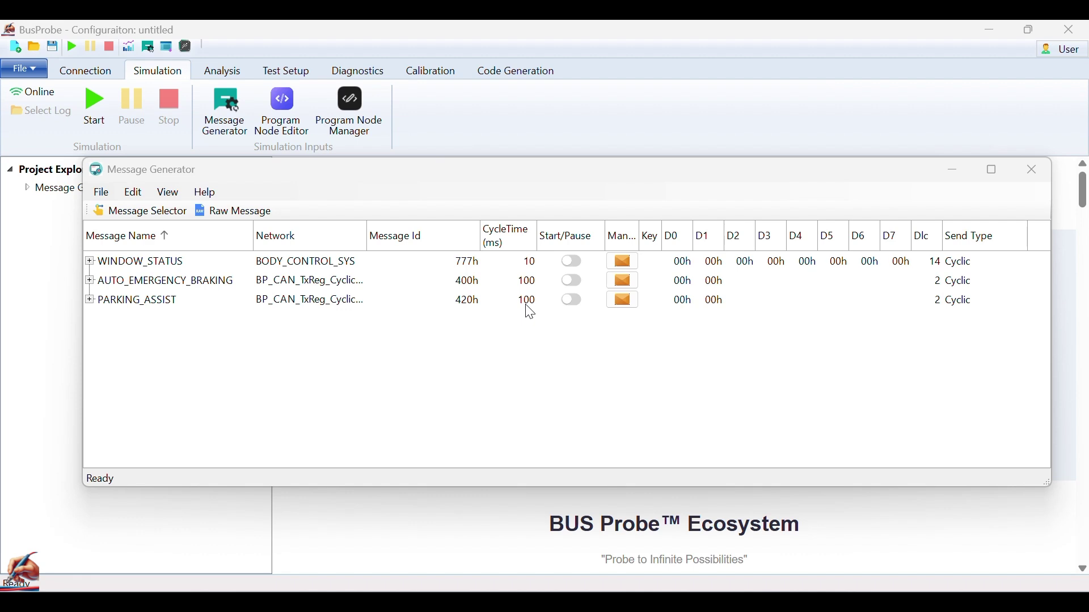
Step: Set AUTO_EMERGENCY_BRAKING's cycle time to 10 ms, and expand its signals and the WINDOW_STATUS data rows
{"action": "double_click", "coordinate": [527, 281]}
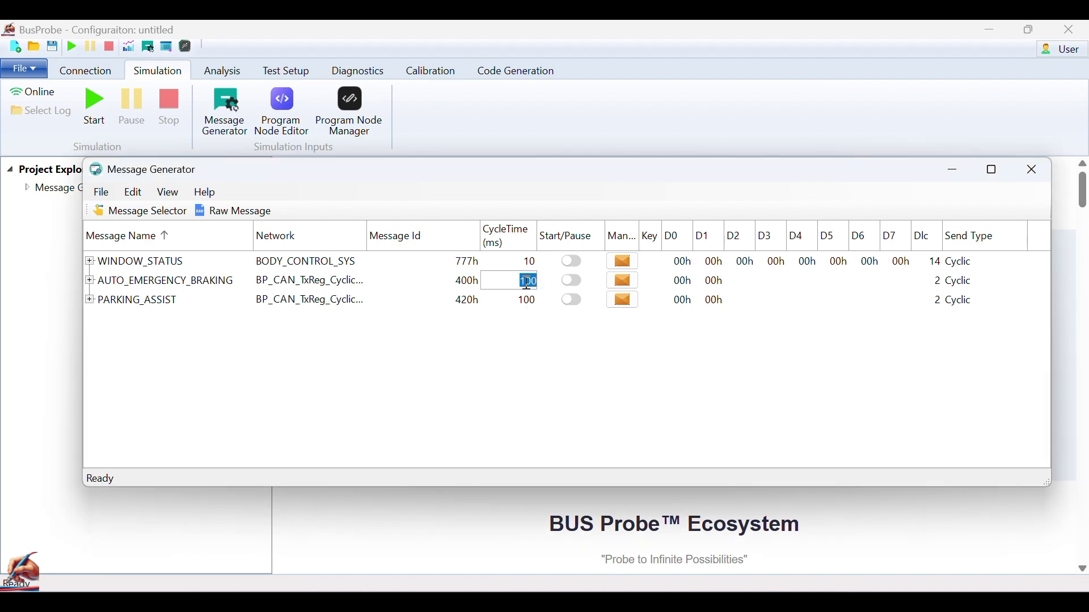
{"action": "type", "text": "10"}
{"action": "left_click", "coordinate": [89, 262]}
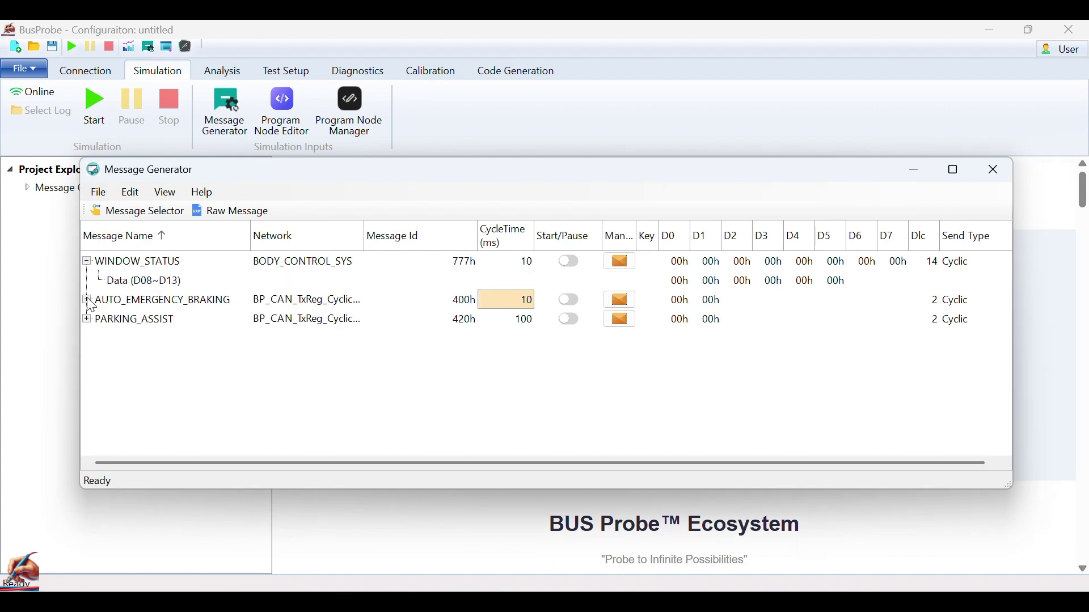
{"action": "left_click", "coordinate": [88, 300]}
{"action": "left_click", "coordinate": [99, 320]}
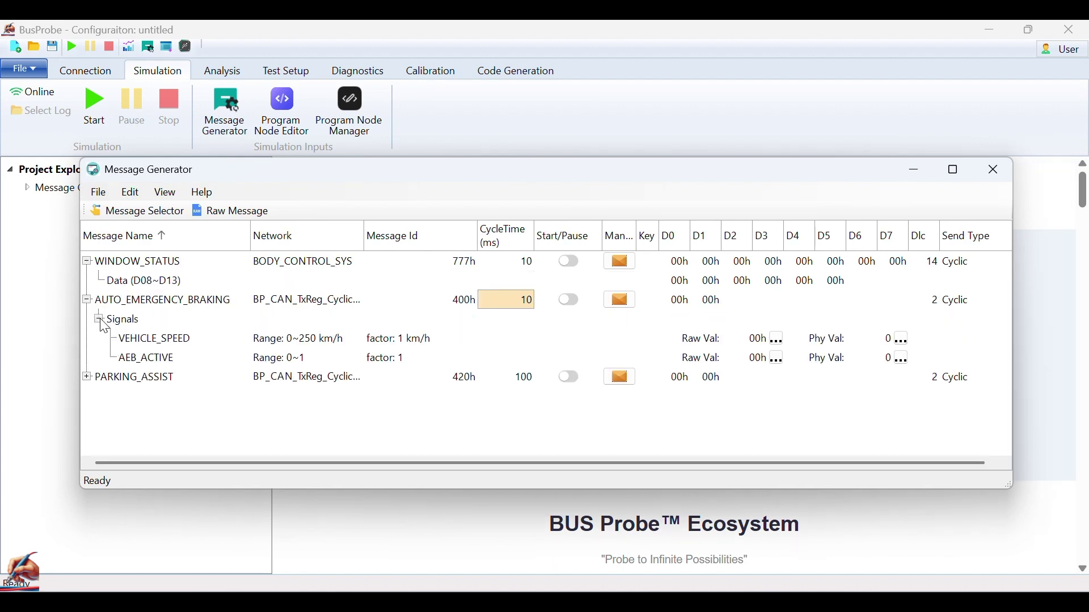
Step: Set the raw value of the VEHICLE_SPEED signal to 01h
{"action": "left_click", "coordinate": [144, 338]}
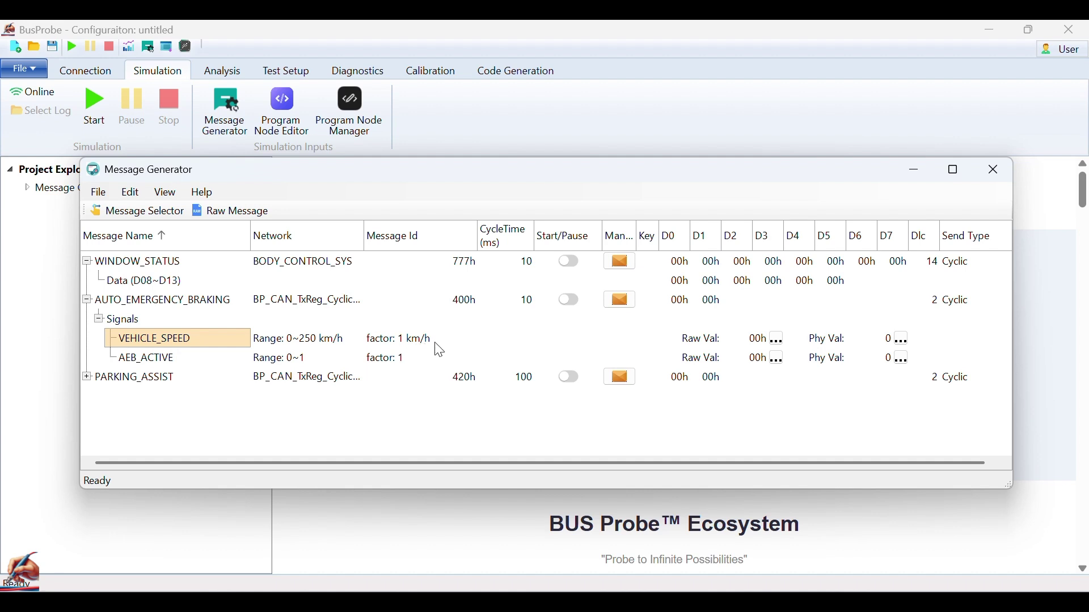
{"action": "left_click", "coordinate": [755, 342]}
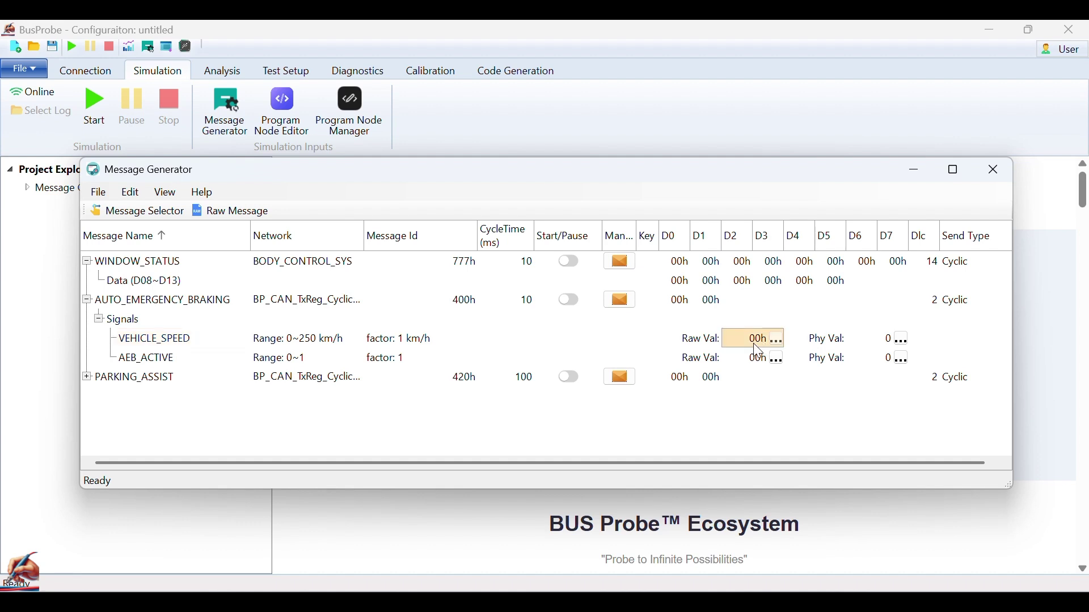
{"action": "left_click", "coordinate": [763, 338]}
{"action": "key", "text": "Return"}
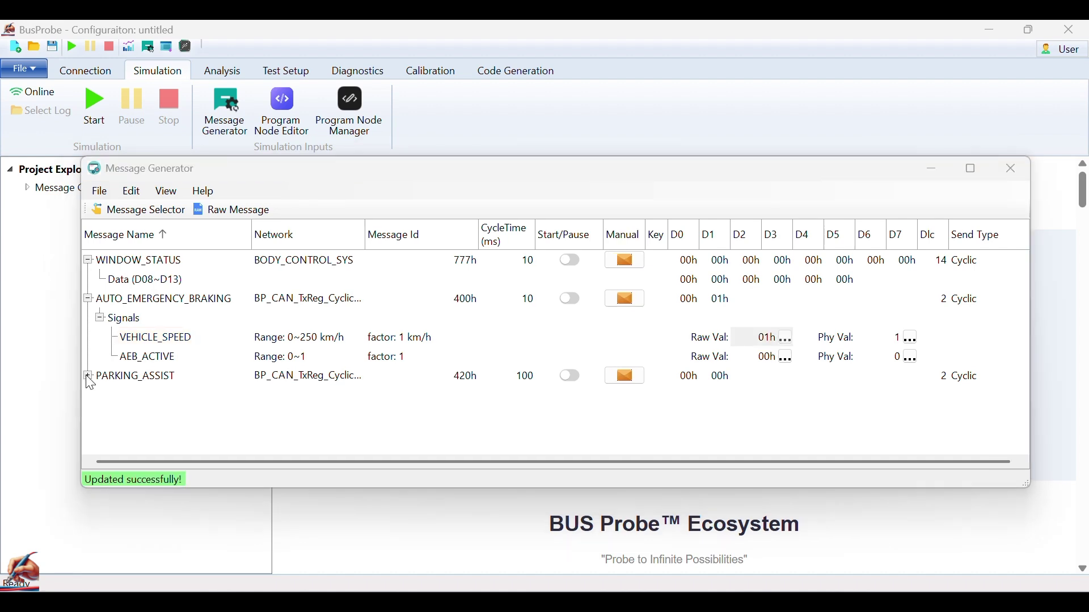
Step: Expand the PARKING_ASSIST signals and raise the PARKING_PROXIMITY raw value to 07h
{"action": "left_click", "coordinate": [88, 376]}
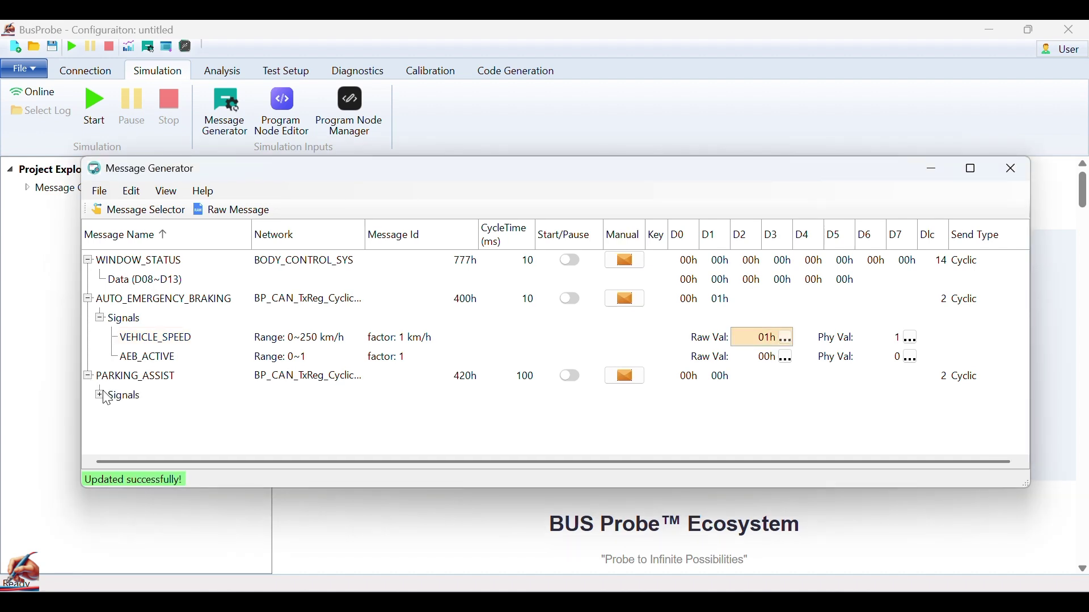
{"action": "left_click", "coordinate": [101, 396]}
{"action": "left_click", "coordinate": [773, 417]}
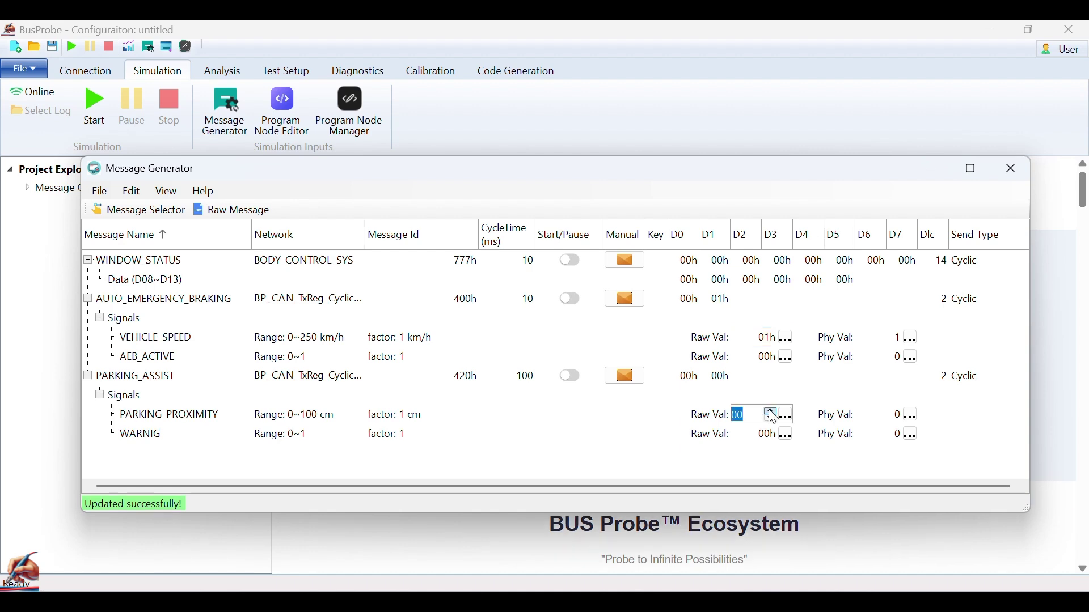
{"action": "left_click", "coordinate": [769, 410]}
{"action": "left_click", "coordinate": [769, 410]}
{"action": "left_click", "coordinate": [769, 410]}
{"action": "left_click", "coordinate": [769, 410]}
{"action": "left_click", "coordinate": [769, 410]}
{"action": "left_click", "coordinate": [769, 410]}
{"action": "left_click", "coordinate": [769, 410]}
{"action": "left_click", "coordinate": [695, 390]}
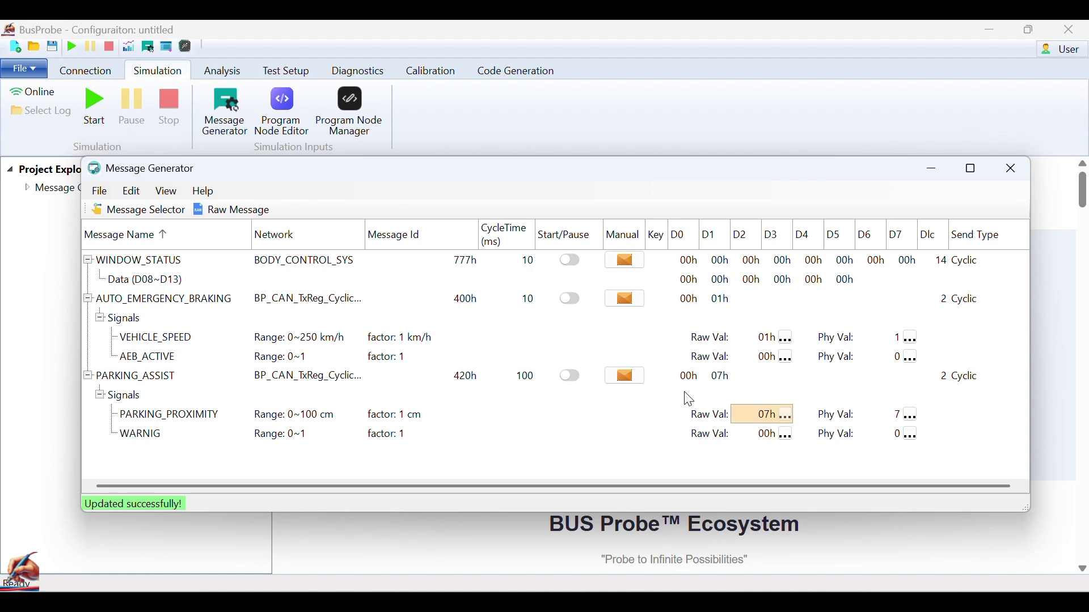
Step: Set data byte D0 of the PARKING_ASSIST message to 01h
{"action": "left_click", "coordinate": [711, 377]}
{"action": "left_click", "coordinate": [750, 397]}
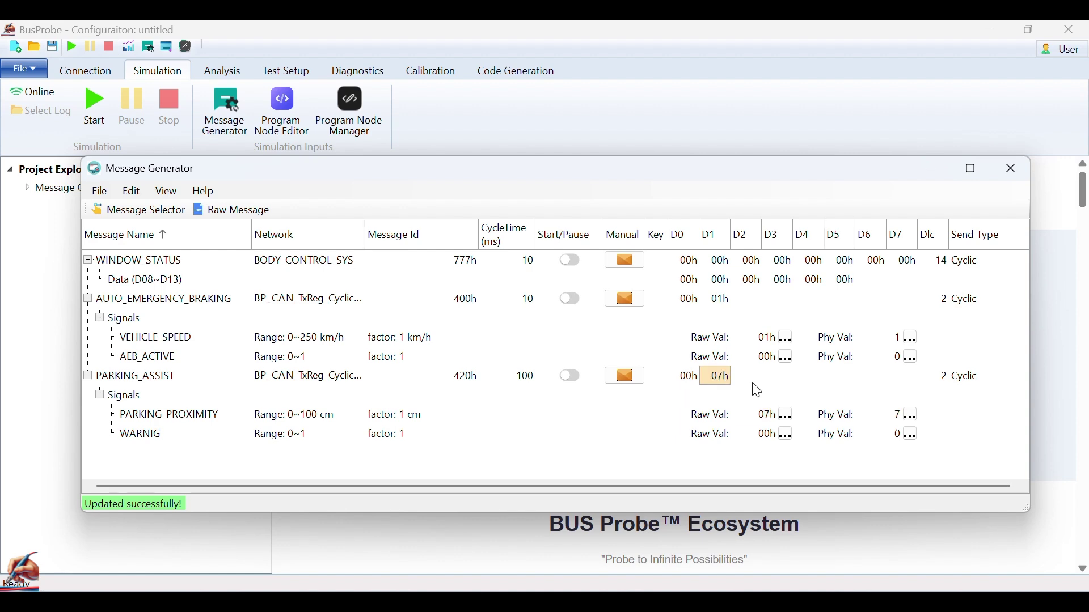
{"action": "left_click", "coordinate": [690, 381]}
{"action": "type", "text": "1"}
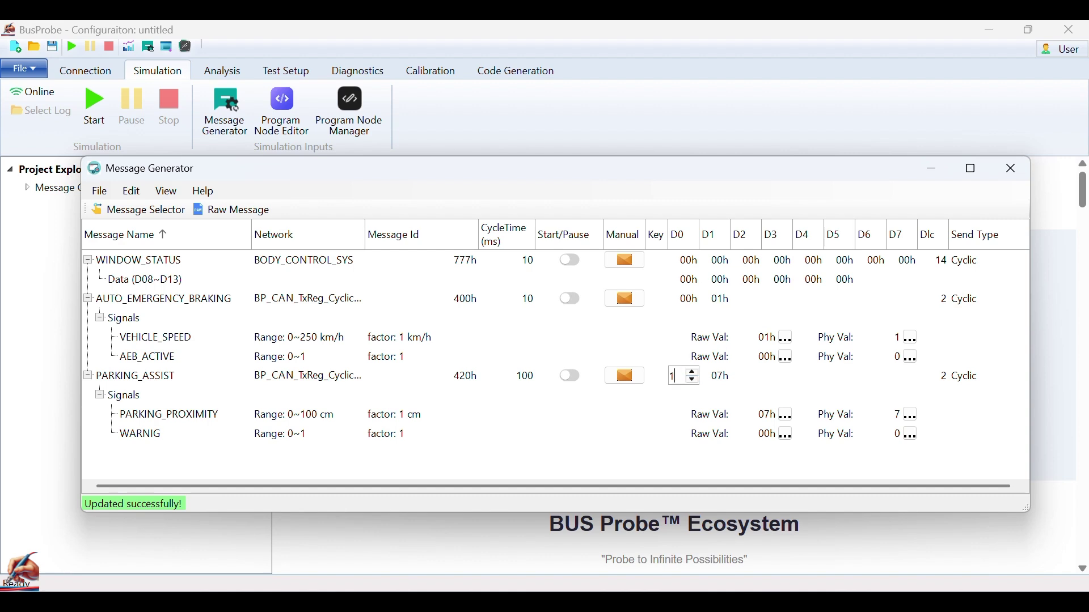
{"action": "left_click", "coordinate": [763, 396]}
{"action": "double_click", "coordinate": [686, 377]}
{"action": "key", "text": "Return"}
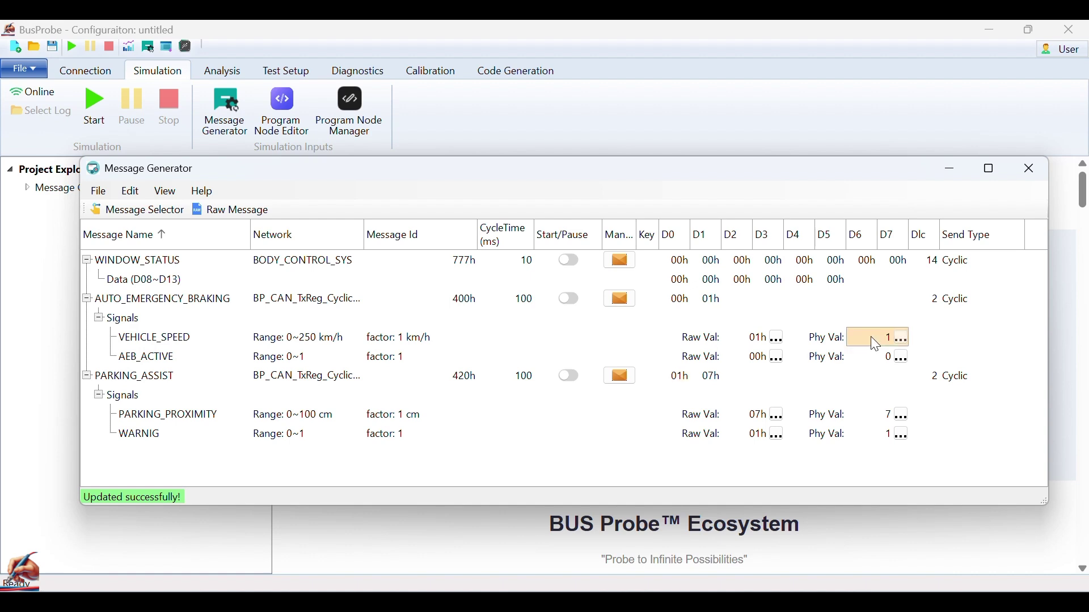
Step: Try to set the physical value of the VEHICLE_SPEED signal to 2
{"action": "type", "text": "2"}
{"action": "key", "text": "Return"}
{"action": "left_click", "coordinate": [882, 341]}
{"action": "left_click", "coordinate": [886, 342]}
{"action": "key", "text": "Return"}
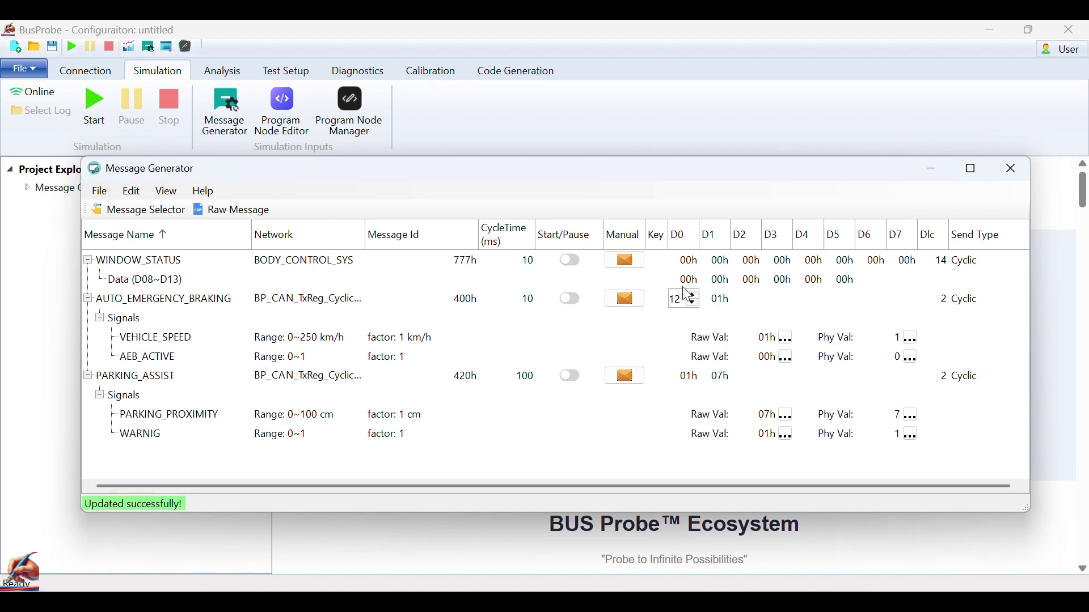
Step: Set WINDOW_STATUS byte D8 to AAh and bytes D0 to D7 to 22, 3B, 04, 03, 01, 22, 04 and 05 (hex)
{"action": "left_click", "coordinate": [682, 280]}
{"action": "type", "text": "aa"}
{"action": "left_click", "coordinate": [688, 260]}
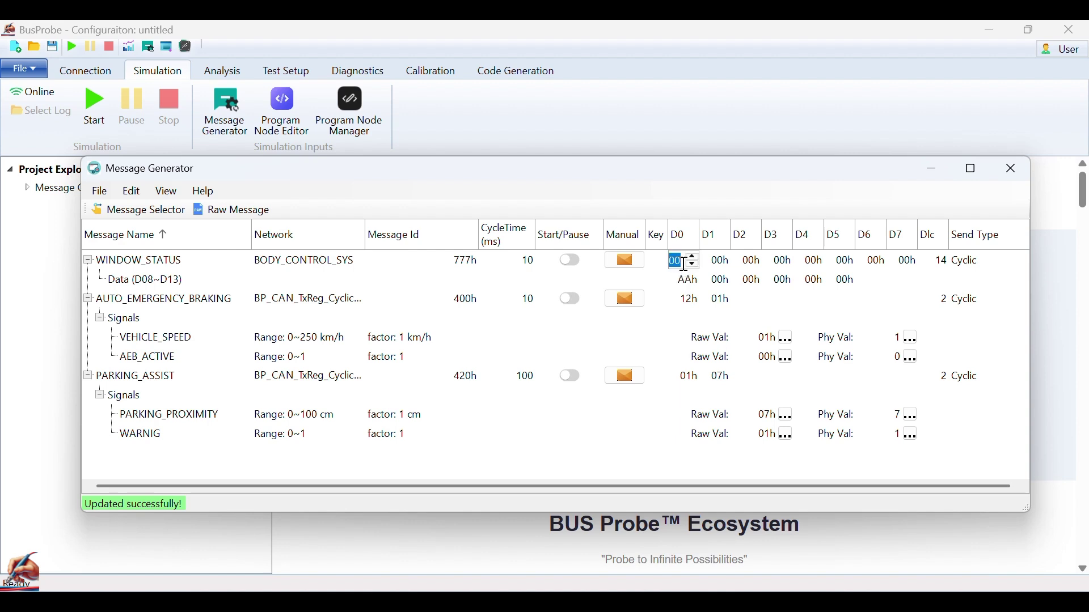
{"action": "type", "text": "22"}
{"action": "left_click", "coordinate": [720, 261]}
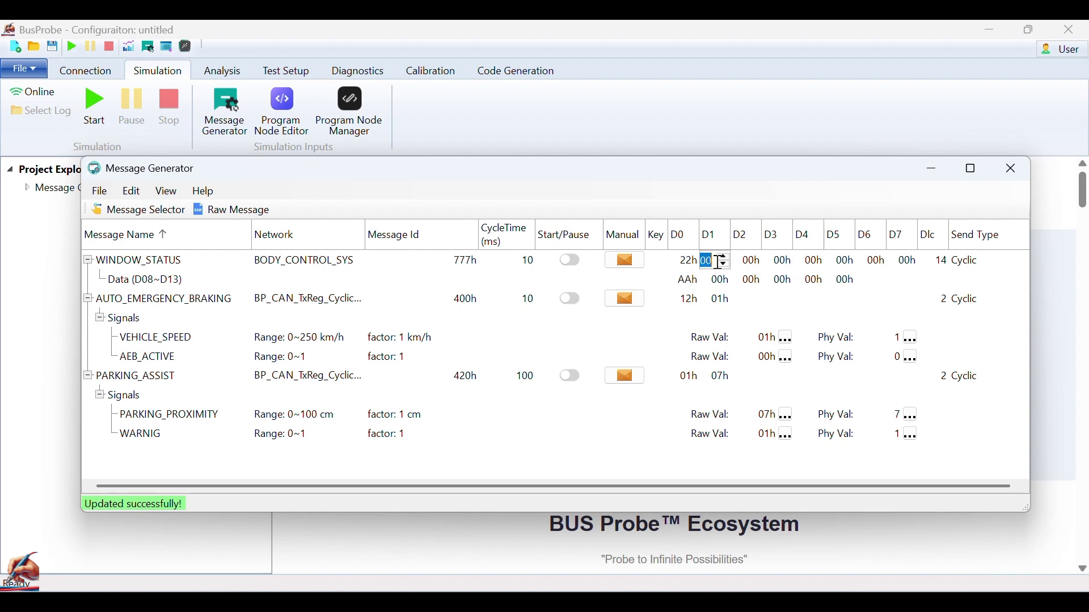
{"action": "type", "text": "3b"}
{"action": "left_click", "coordinate": [745, 263]}
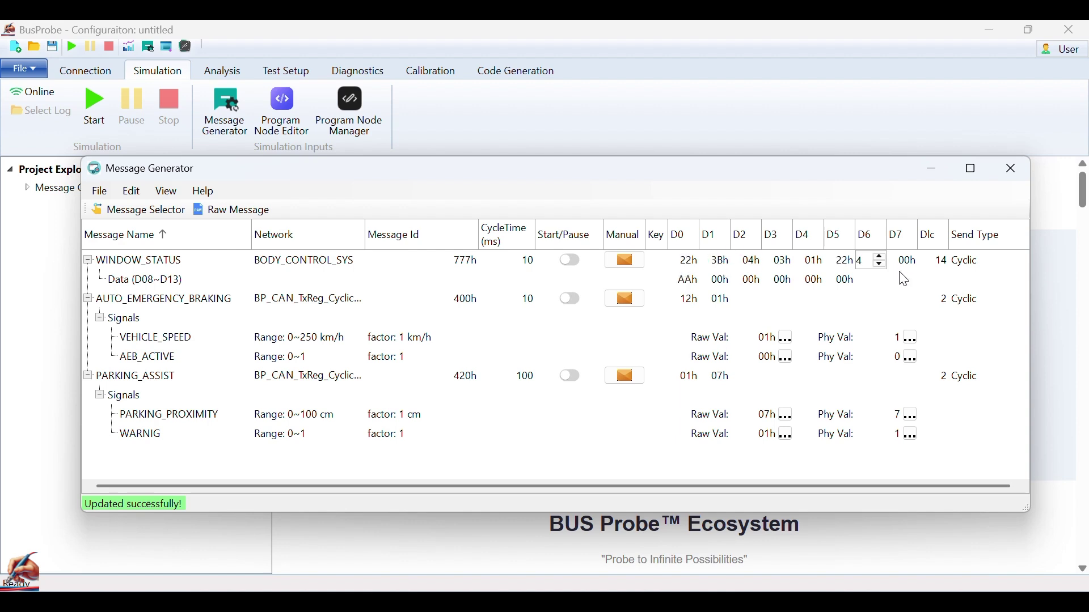
{"action": "left_click", "coordinate": [903, 266]}
{"action": "type", "text": "5h"}
Step: Set the WINDOW_STATUS bytes D13 to 04h, D11 to 0Ch, D10 to ADh and D9 to 8Bh
{"action": "left_click", "coordinate": [845, 280]}
{"action": "type", "text": "4"}
{"action": "left_click", "coordinate": [792, 288]}
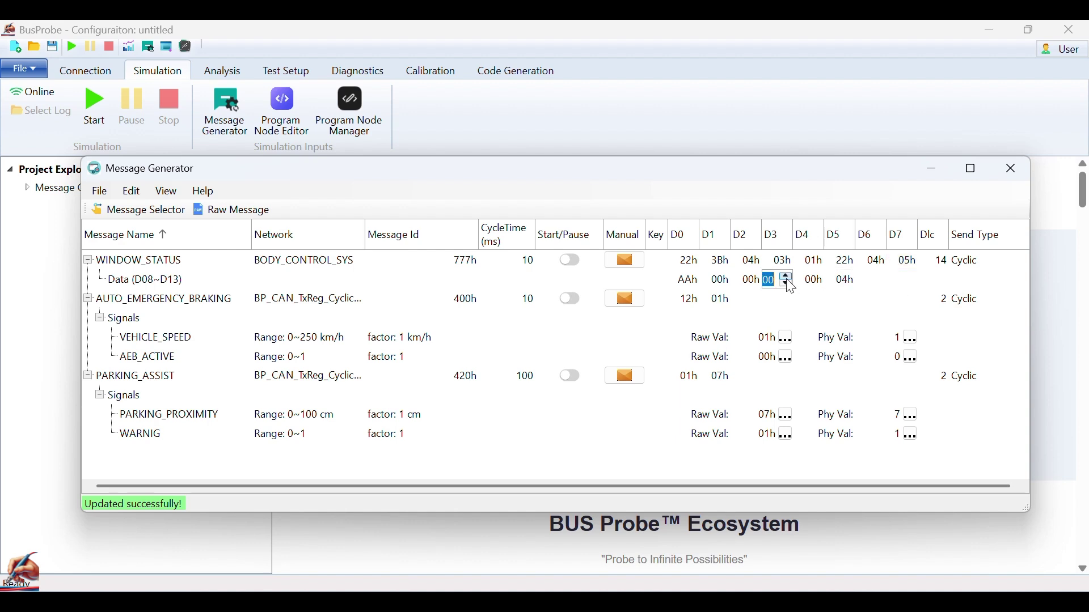
{"action": "type", "text": "c"}
{"action": "left_click", "coordinate": [754, 287]}
{"action": "type", "text": "ad"}
{"action": "left_click", "coordinate": [735, 292]}
{"action": "type", "text": "8b"}
Step: Open the Message Data Viewer for analysing the message traffic
{"action": "left_click", "coordinate": [221, 71]}
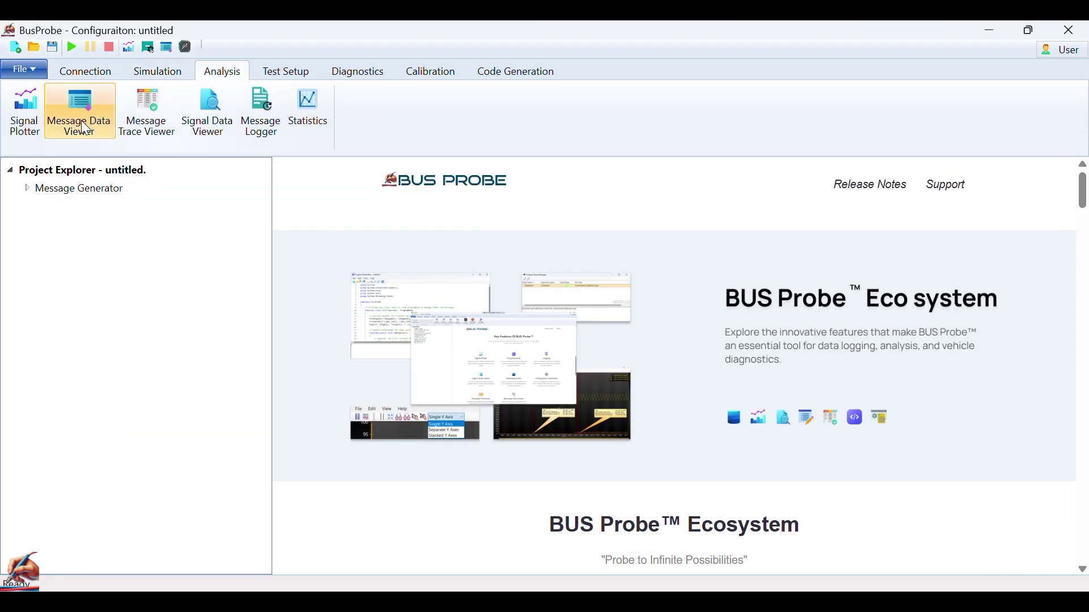
{"action": "left_click", "coordinate": [90, 137]}
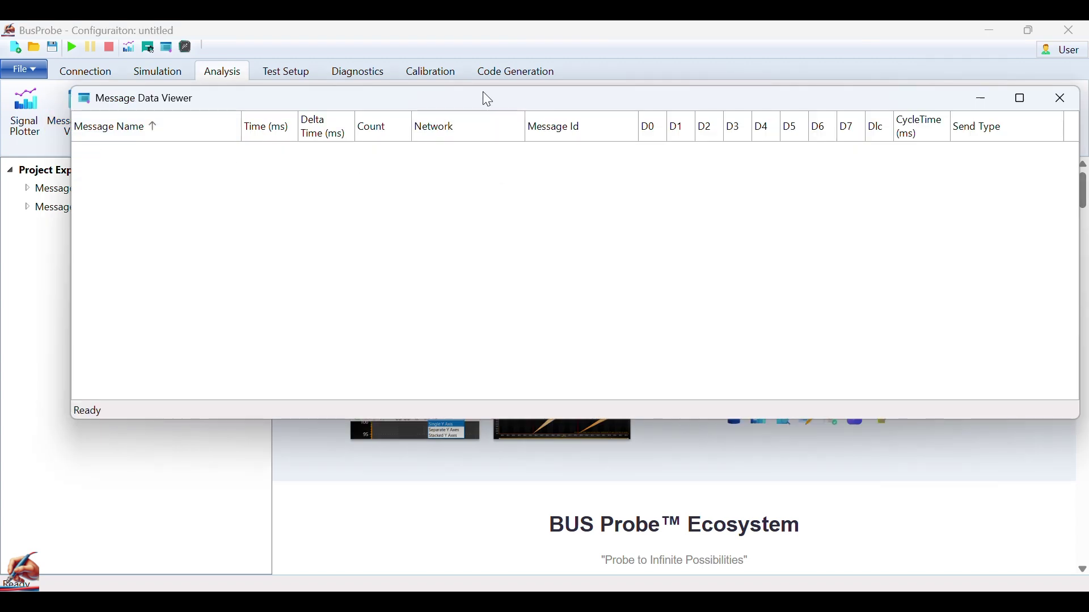
Step: Place the Message Data Viewer window directly below the Message Generator so that both stay visible
{"action": "left_click_drag", "start_coordinate": [482, 95], "coordinate": [427, 251]}
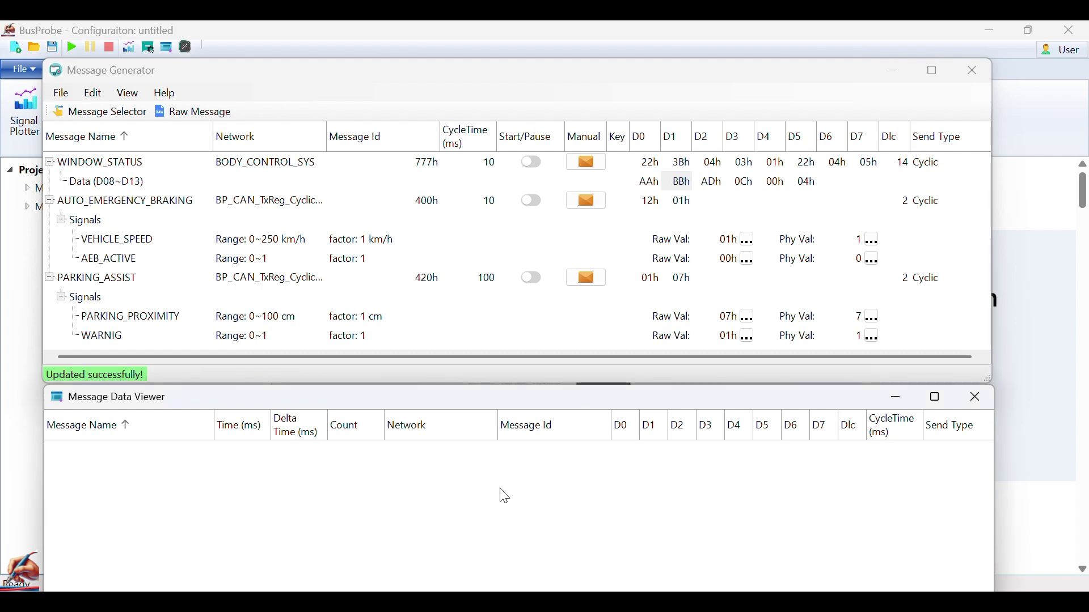
{"action": "left_click", "coordinate": [314, 84]}
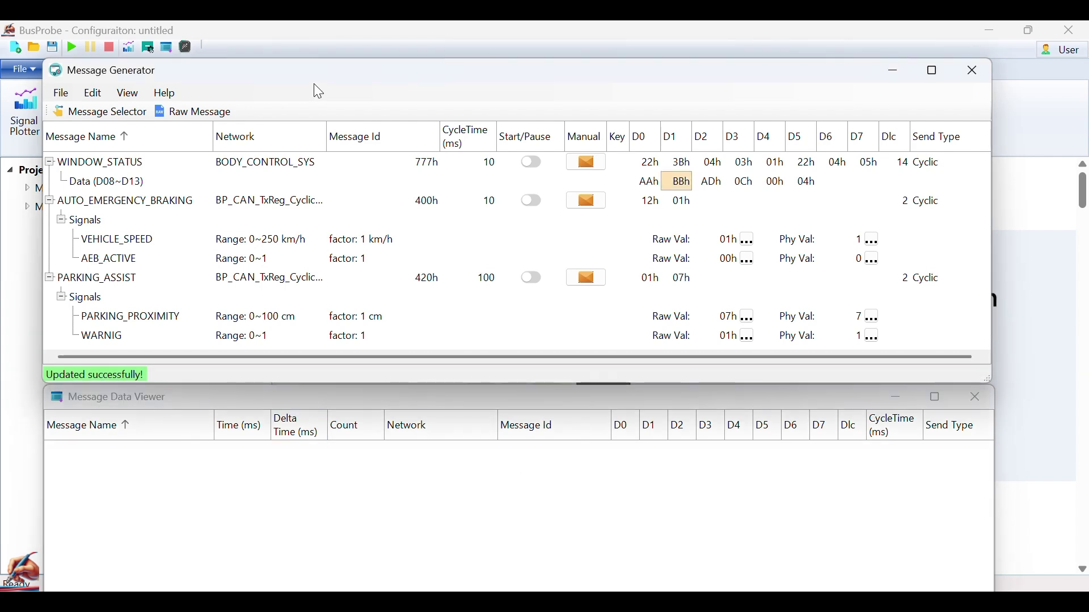
{"action": "left_click", "coordinate": [334, 512]}
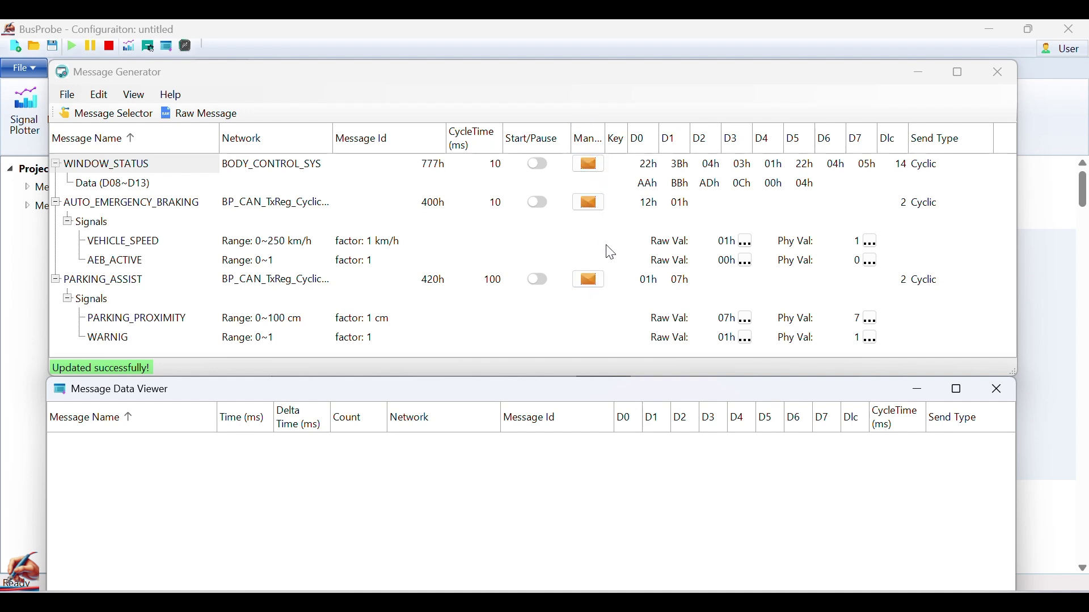
Step: Send the WINDOW_STATUS message once manually and check its entry in the Message Data Viewer
{"action": "left_click", "coordinate": [181, 165]}
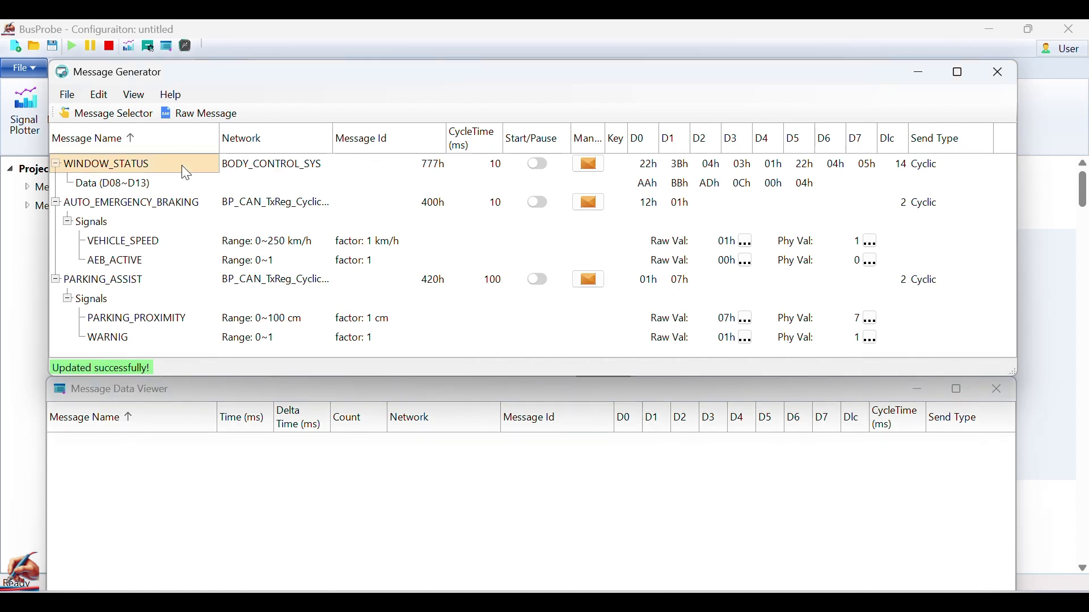
{"action": "left_click", "coordinate": [597, 166]}
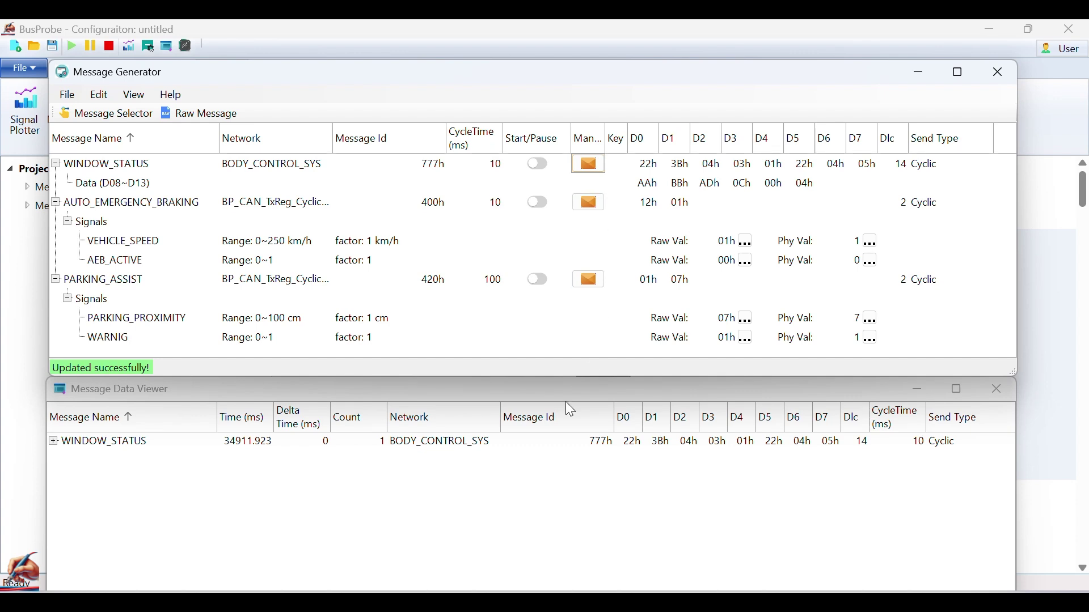
{"action": "left_click", "coordinate": [391, 467]}
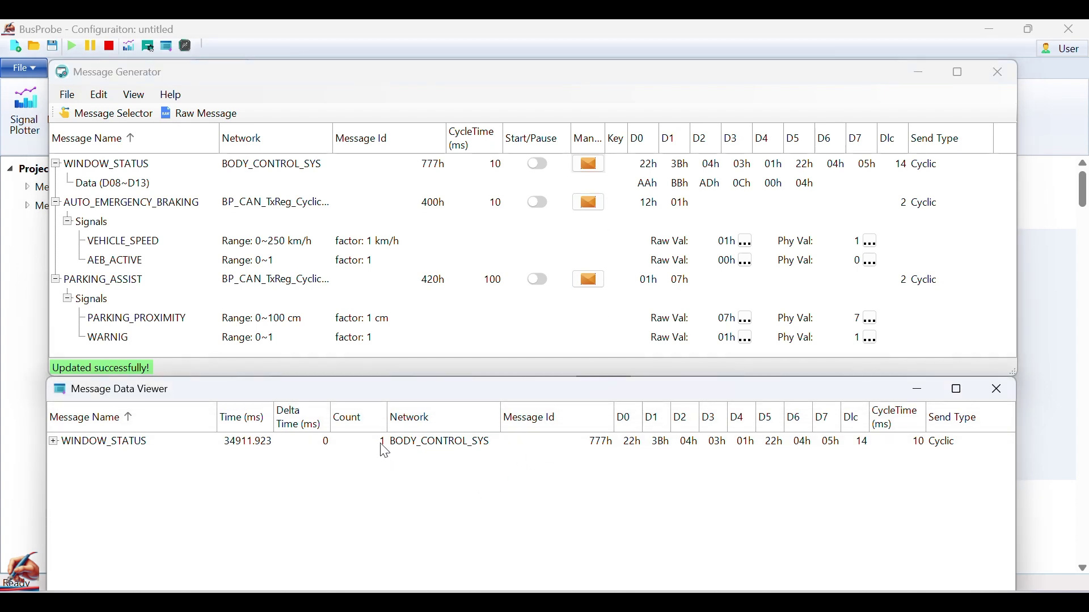
{"action": "left_click", "coordinate": [125, 446]}
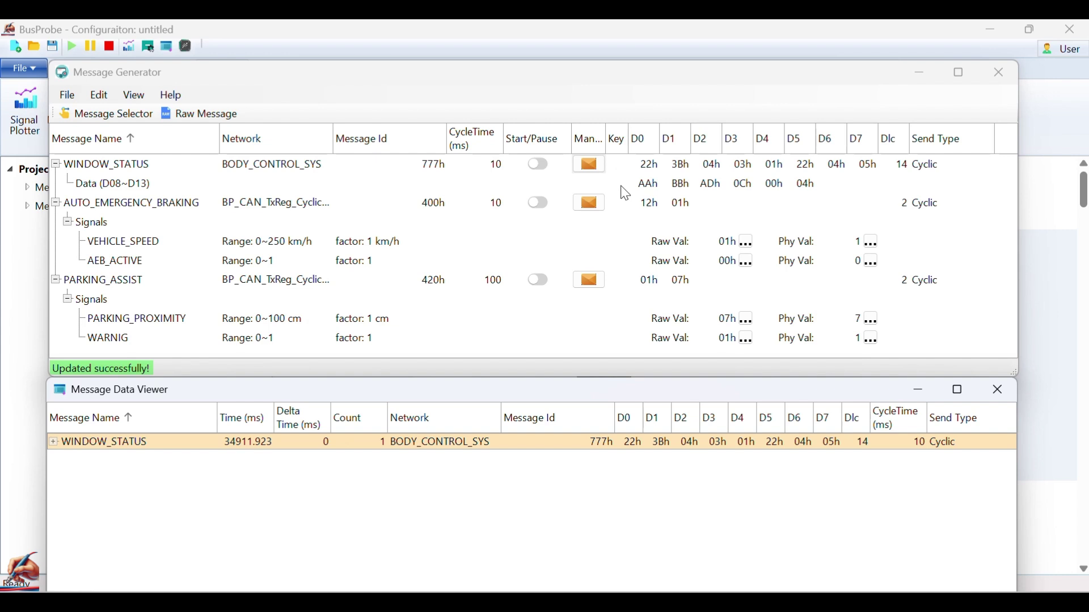
Step: Assign P as the trigger key of PARKING_ASSIST and send that message once with it
{"action": "left_click", "coordinate": [137, 283]}
{"action": "left_click", "coordinate": [619, 287]}
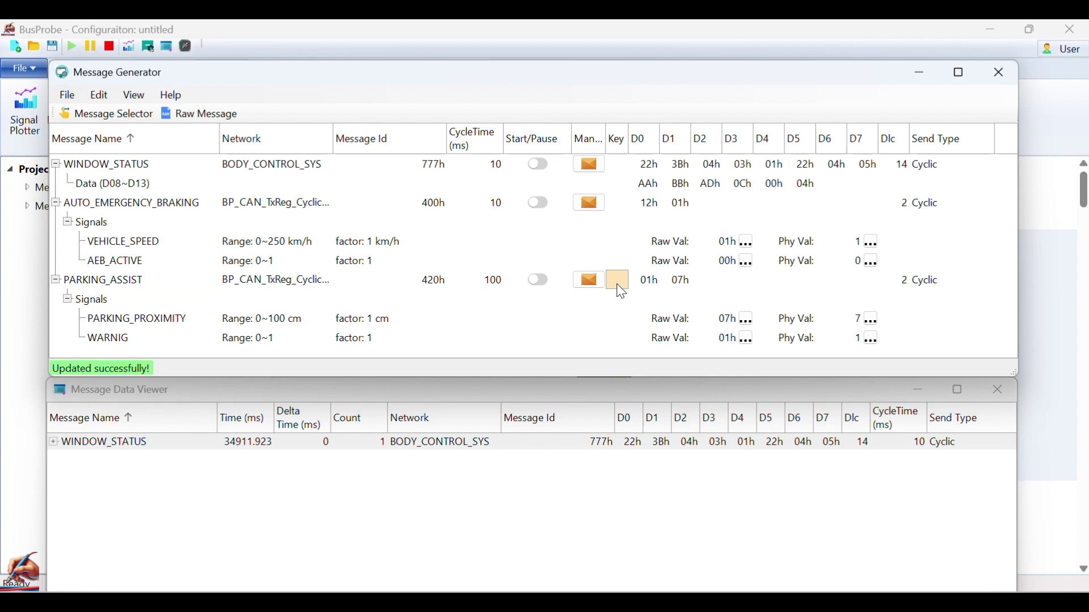
{"action": "left_click", "coordinate": [619, 283]}
{"action": "type", "text": "P"}
{"action": "key", "text": "Return"}
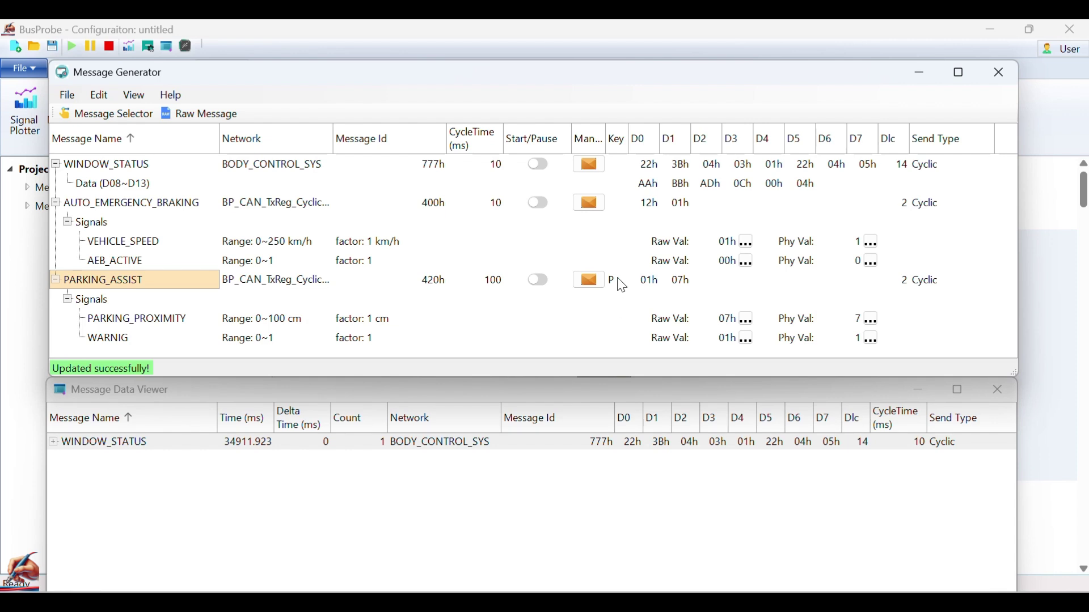
{"action": "key", "text": "p"}
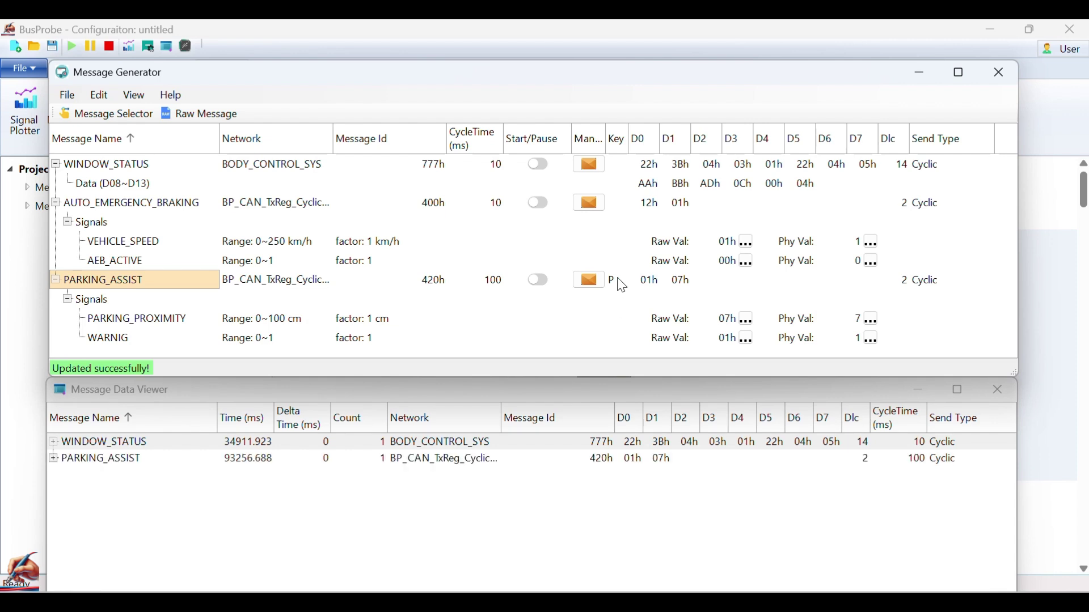
{"action": "left_click", "coordinate": [413, 461]}
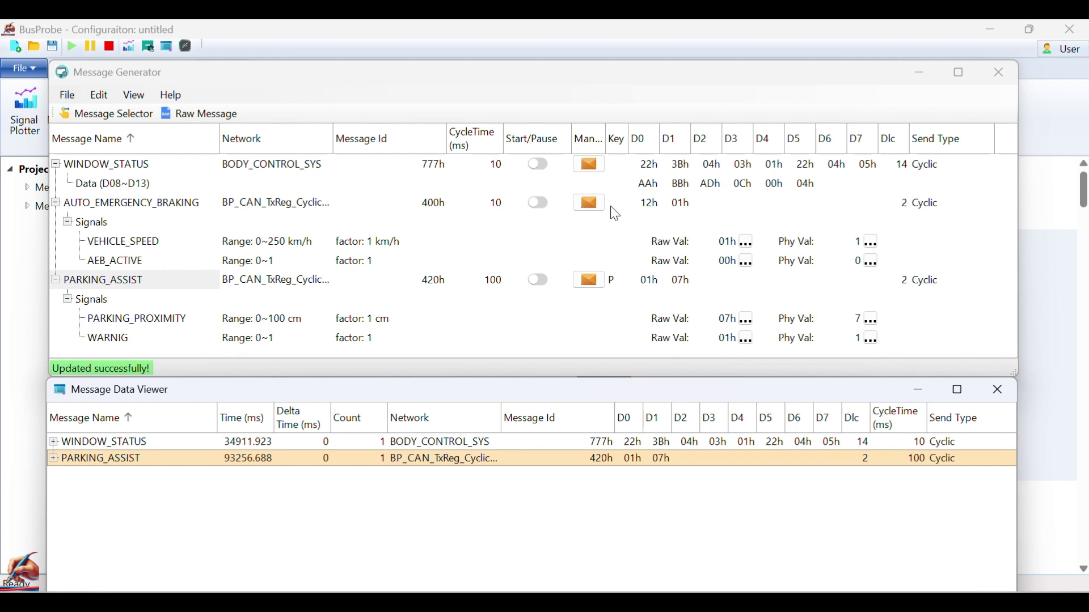
Step: Start cyclic transmission of AUTO_EMERGENCY_BRAKING and check its count in the Message Data Viewer
{"action": "left_click", "coordinate": [545, 138]}
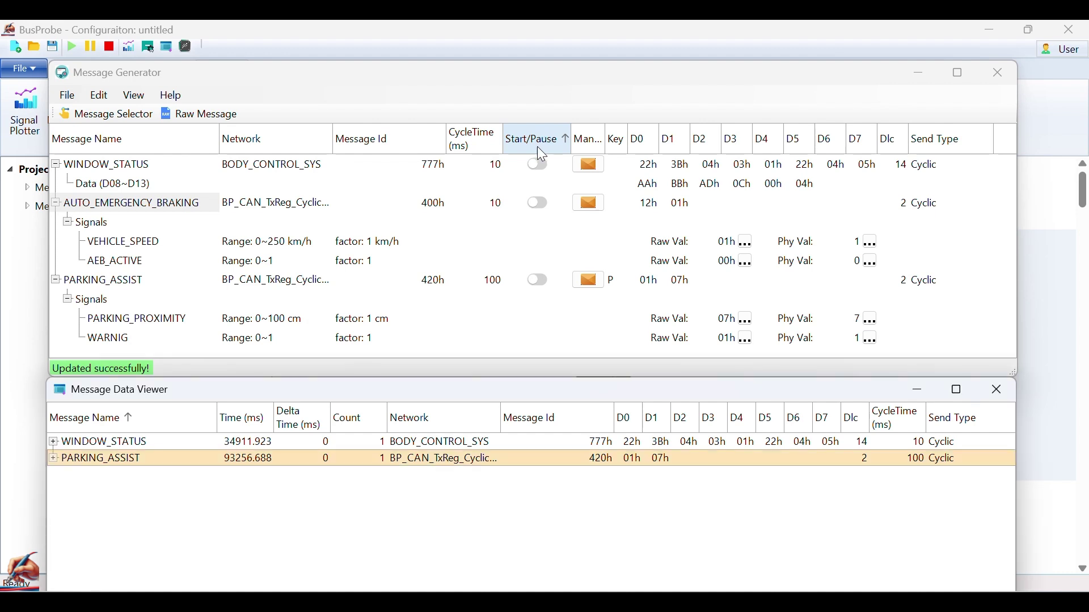
{"action": "left_click", "coordinate": [152, 207]}
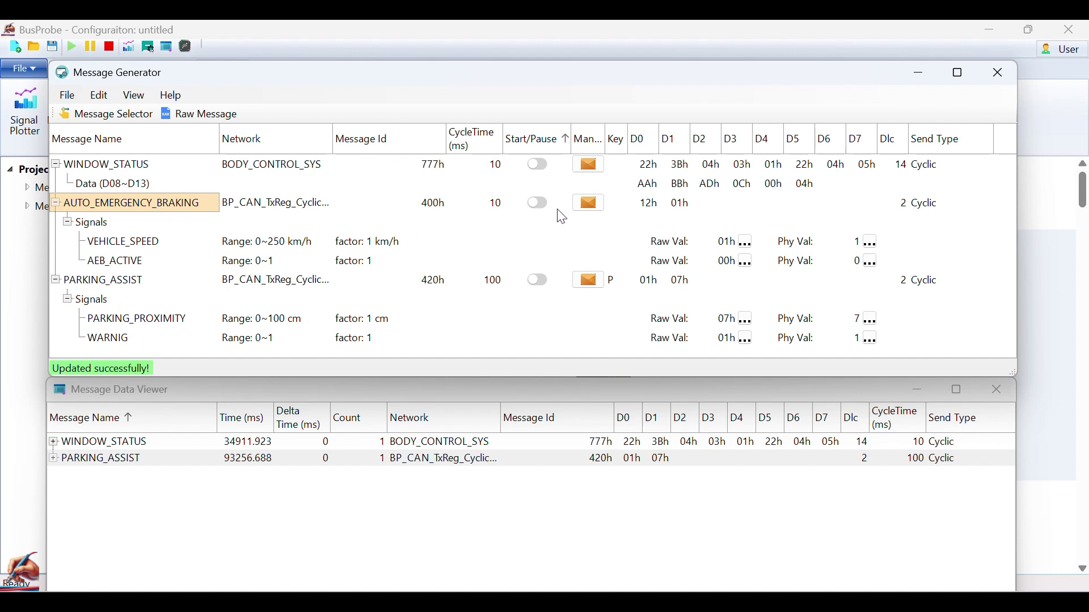
{"action": "left_click", "coordinate": [543, 208]}
{"action": "left_click", "coordinate": [541, 203]}
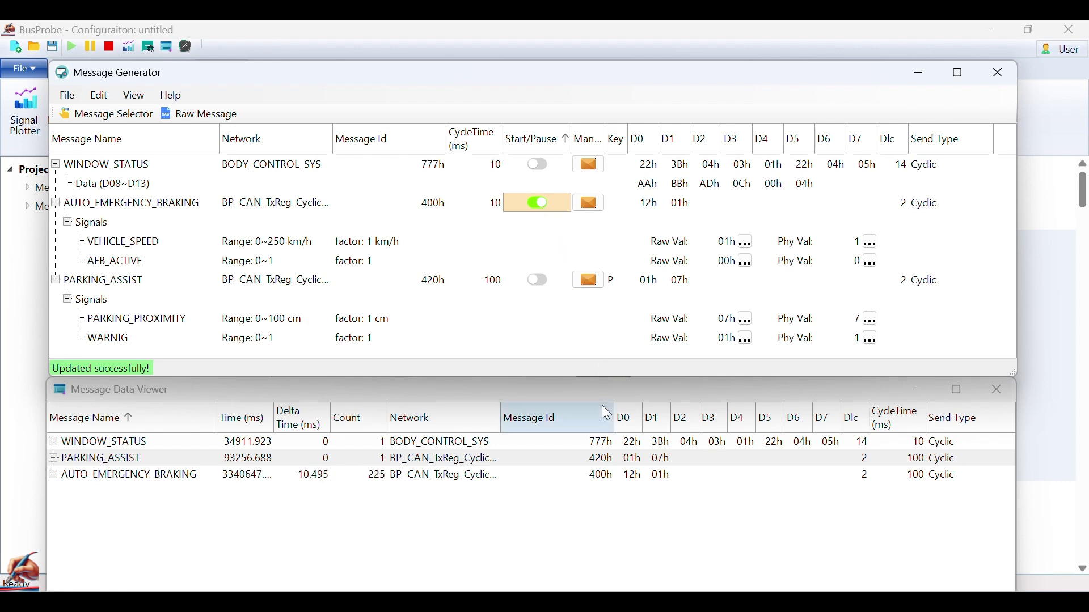
{"action": "left_click", "coordinate": [326, 478]}
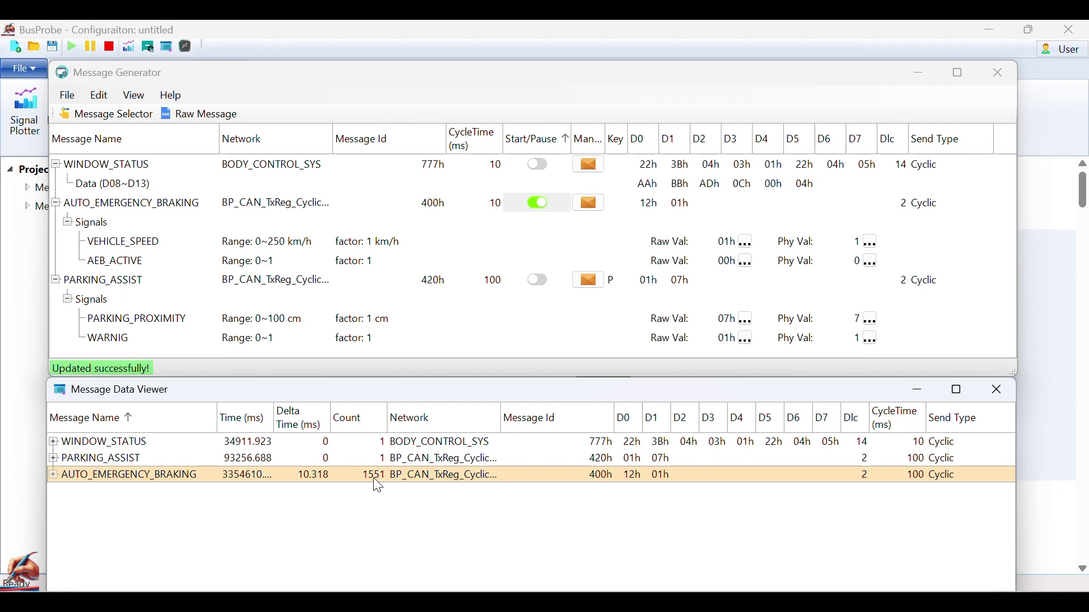
Step: Start cyclic transmission of PARKING_ASSIST and WINDOW_STATUS too, and compare the counts of all three messages in the viewer
{"action": "left_click", "coordinate": [537, 280]}
{"action": "left_click", "coordinate": [539, 164]}
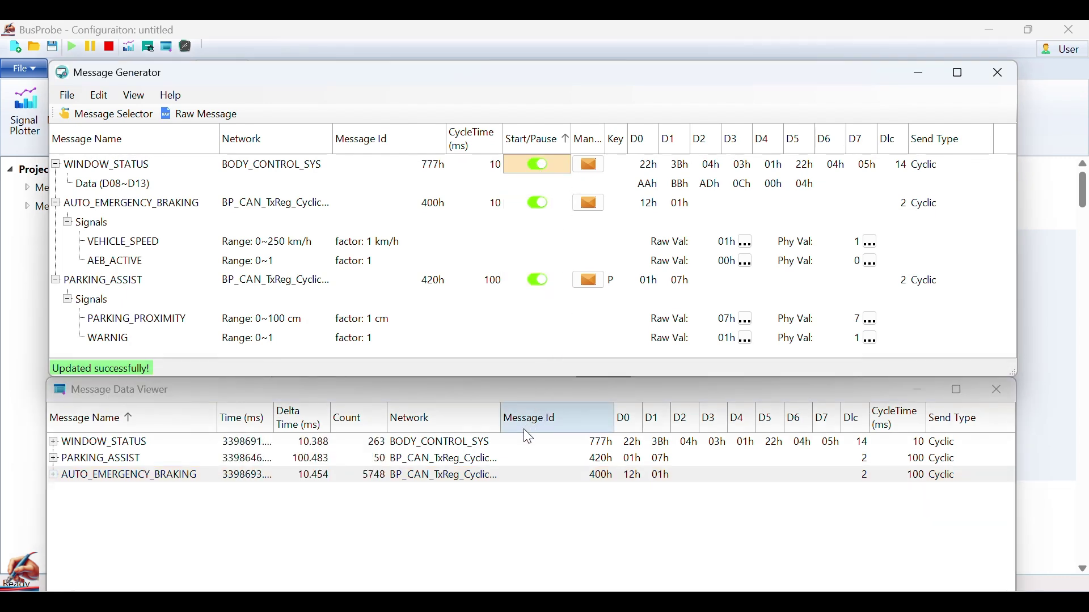
{"action": "left_click", "coordinate": [400, 447]}
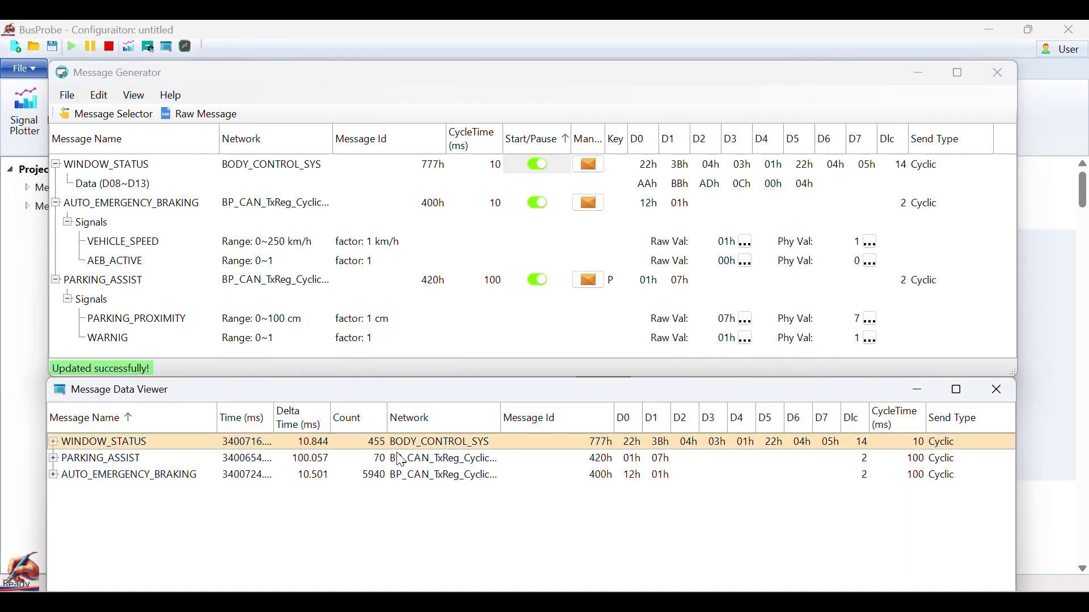
{"action": "left_click", "coordinate": [396, 459]}
{"action": "left_click", "coordinate": [393, 476]}
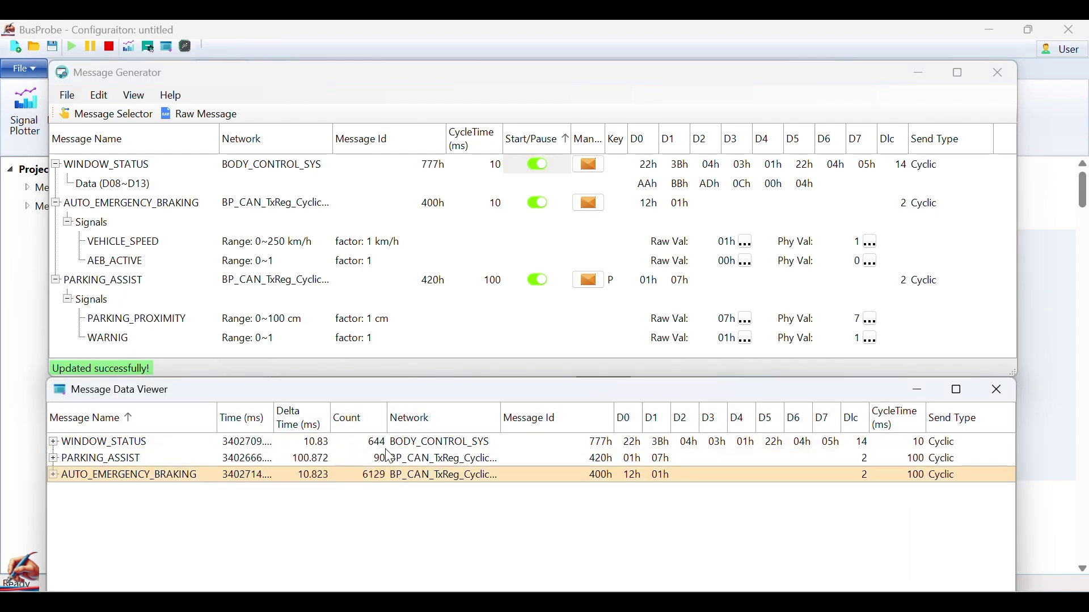
{"action": "left_click", "coordinate": [382, 446]}
{"action": "left_click", "coordinate": [391, 461]}
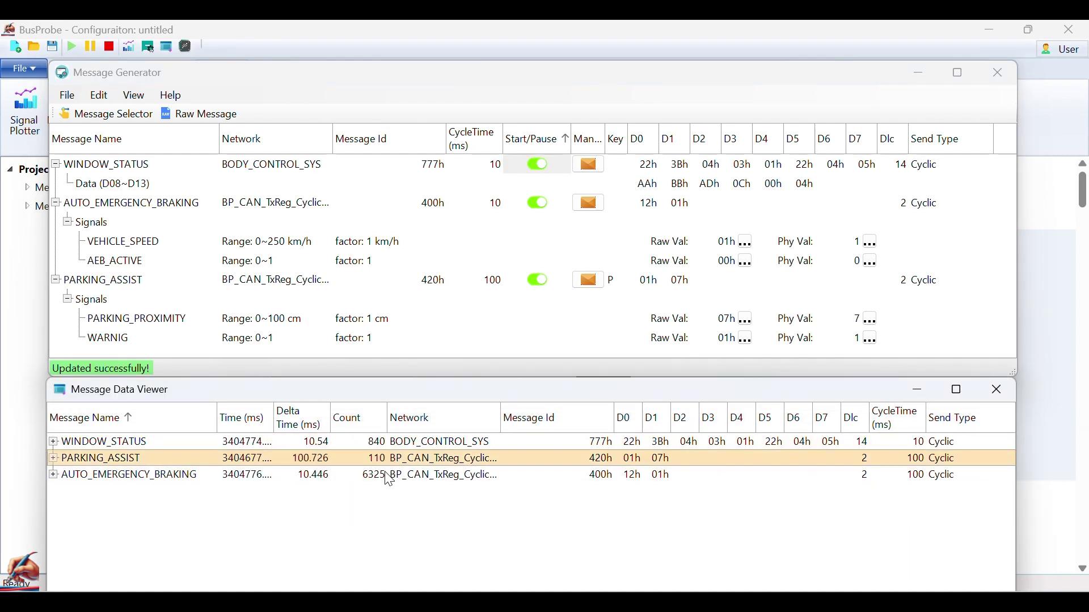
{"action": "left_click", "coordinate": [389, 476]}
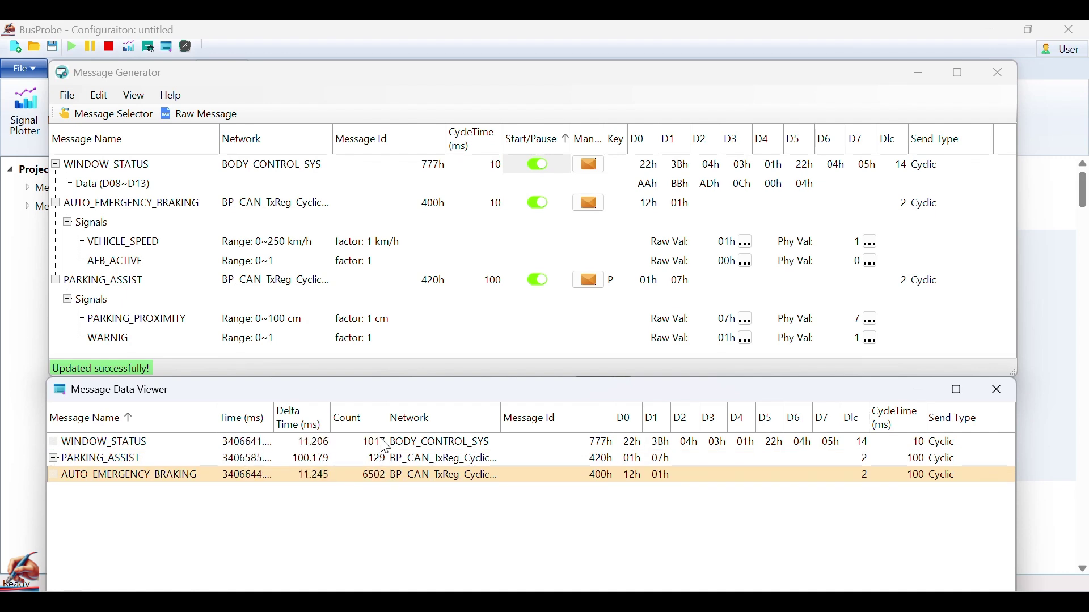
Step: Pause cyclic transmission of AUTO_EMERGENCY_BRAKING, PARKING_ASSIST and WINDOW_STATUS, and check their entries in the Message Data Viewer
{"action": "left_click", "coordinate": [540, 204]}
{"action": "left_click", "coordinate": [540, 280]}
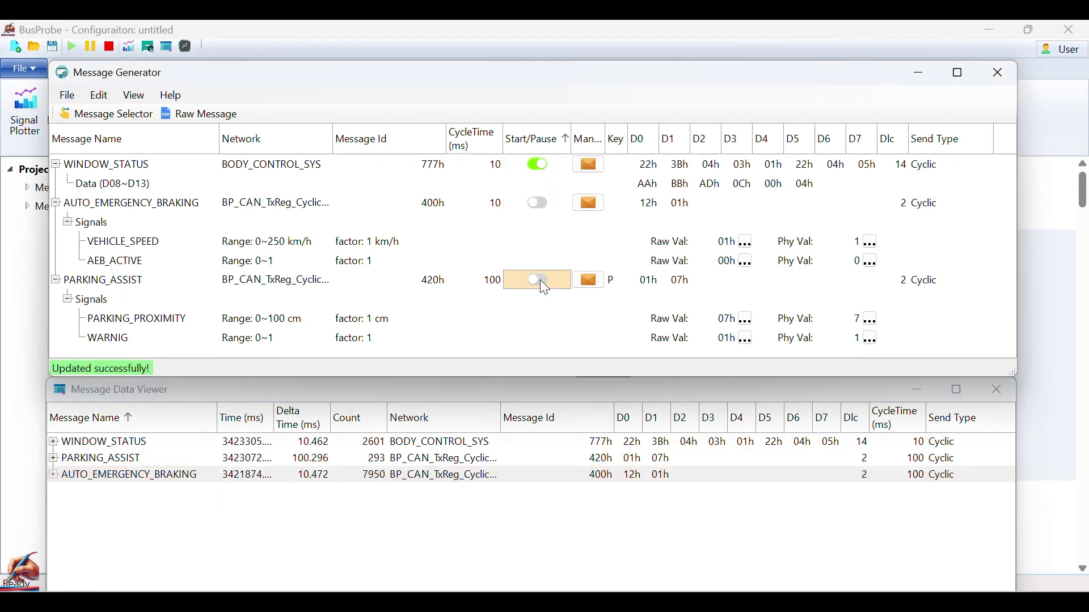
{"action": "left_click", "coordinate": [540, 165]}
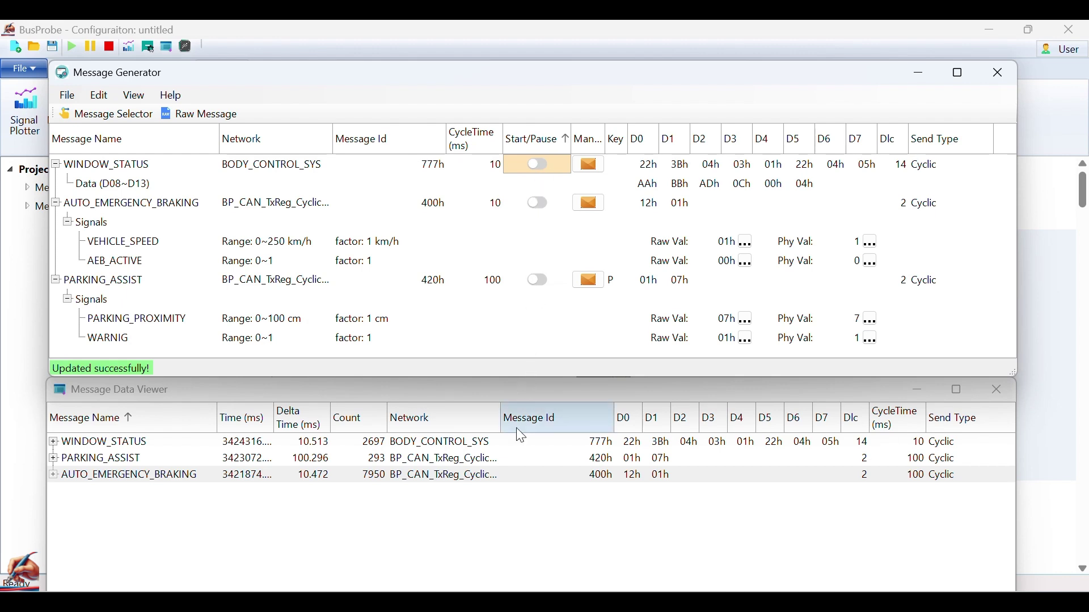
{"action": "left_click", "coordinate": [458, 441]}
{"action": "left_click", "coordinate": [450, 462]}
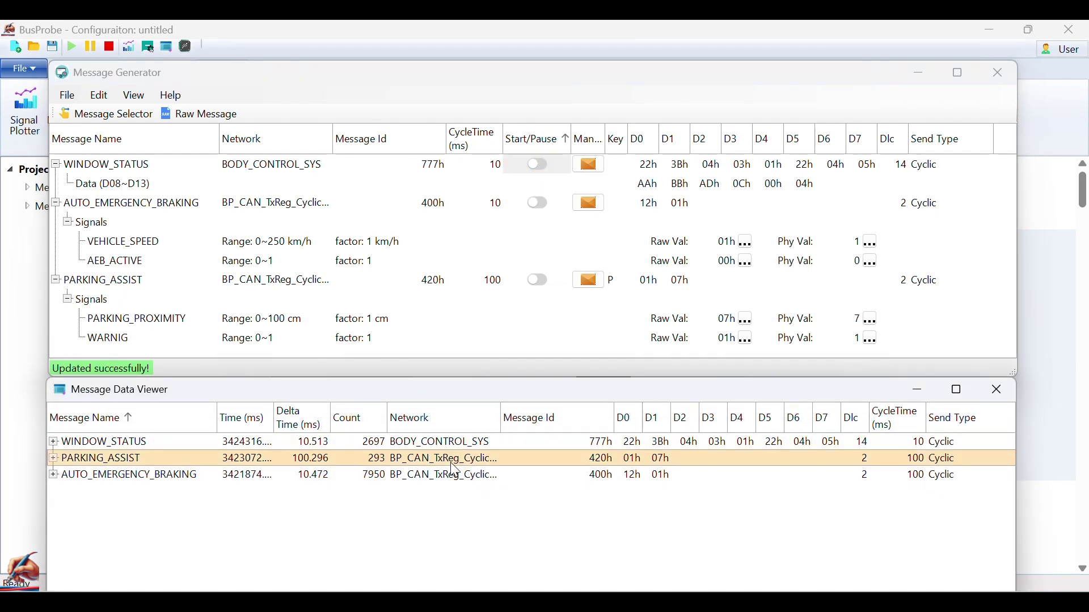
{"action": "left_click", "coordinate": [445, 478]}
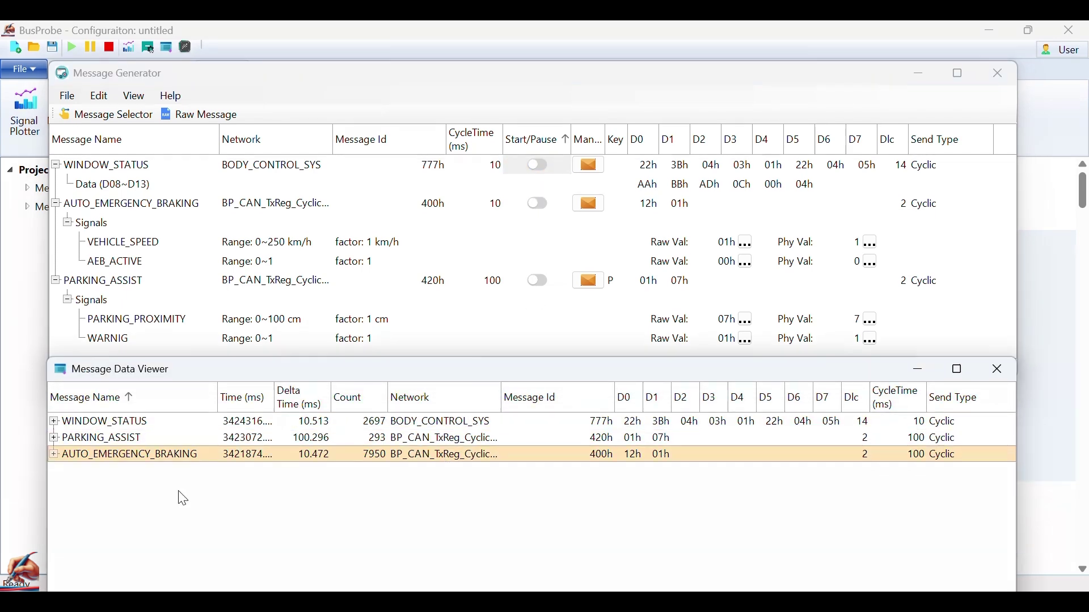
Step: Expand the three messages in the Message Data Viewer and examine the WINDOW_STATUS extra data bytes and the other messages' signal values
{"action": "left_click", "coordinate": [54, 422]}
{"action": "left_click", "coordinate": [53, 456]}
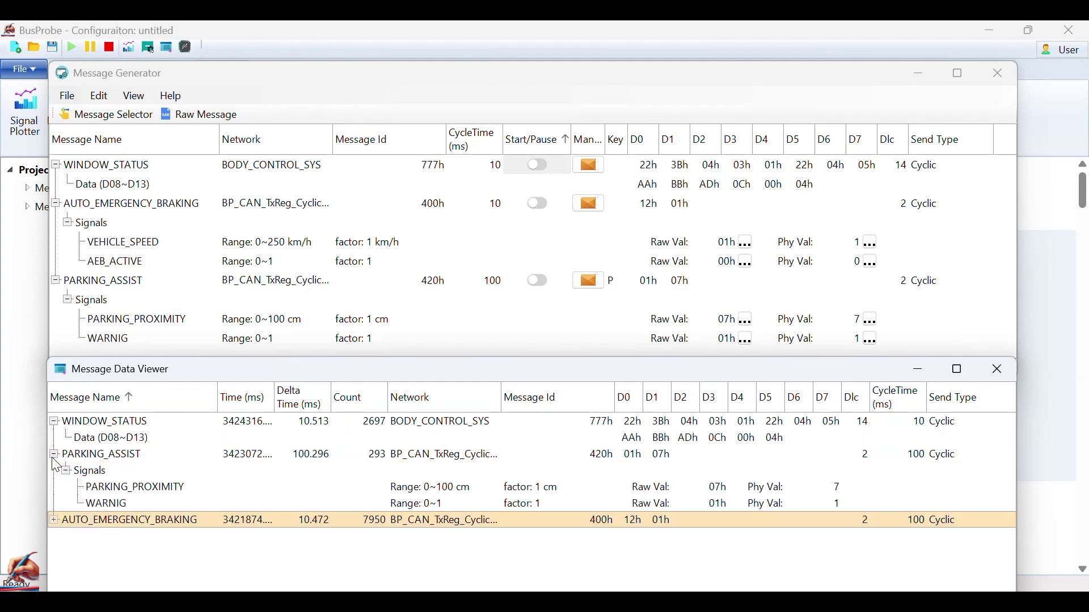
{"action": "left_click", "coordinate": [54, 521]}
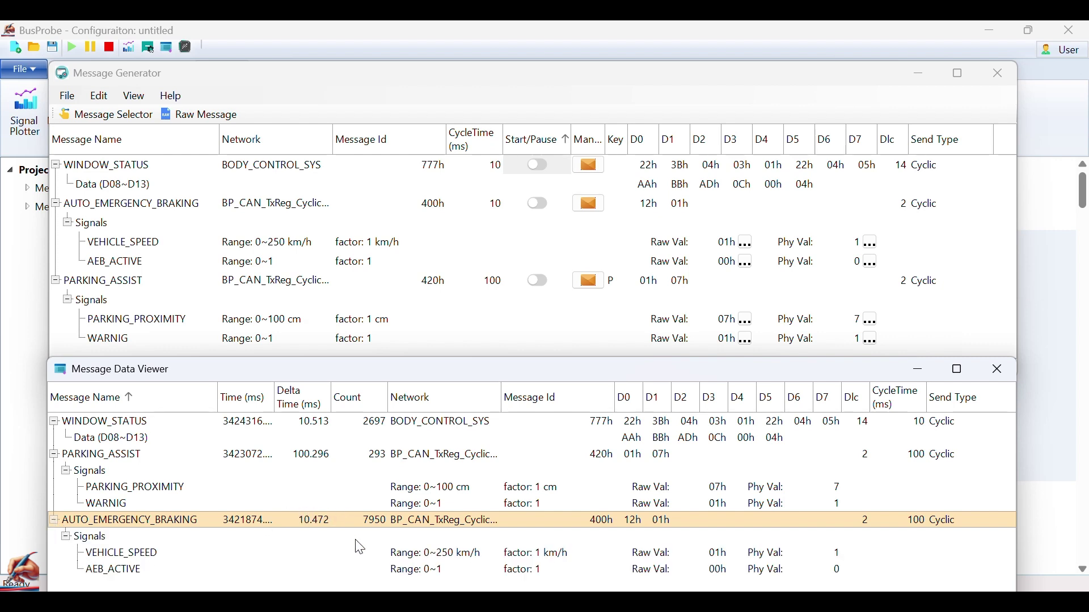
{"action": "left_click", "coordinate": [145, 556]}
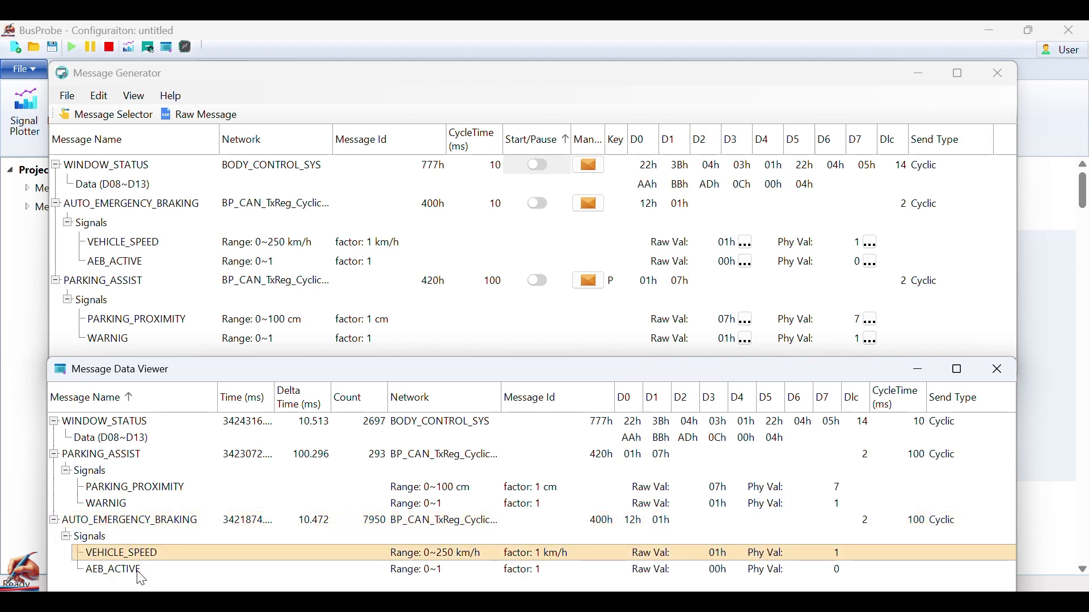
{"action": "left_click", "coordinate": [137, 575]}
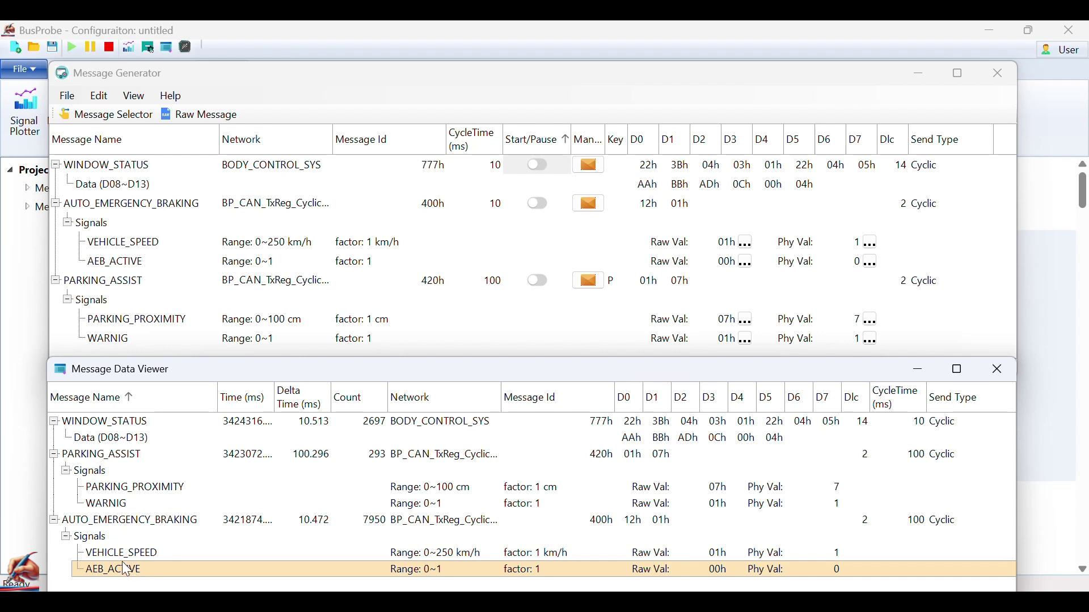
{"action": "left_click", "coordinate": [110, 491]}
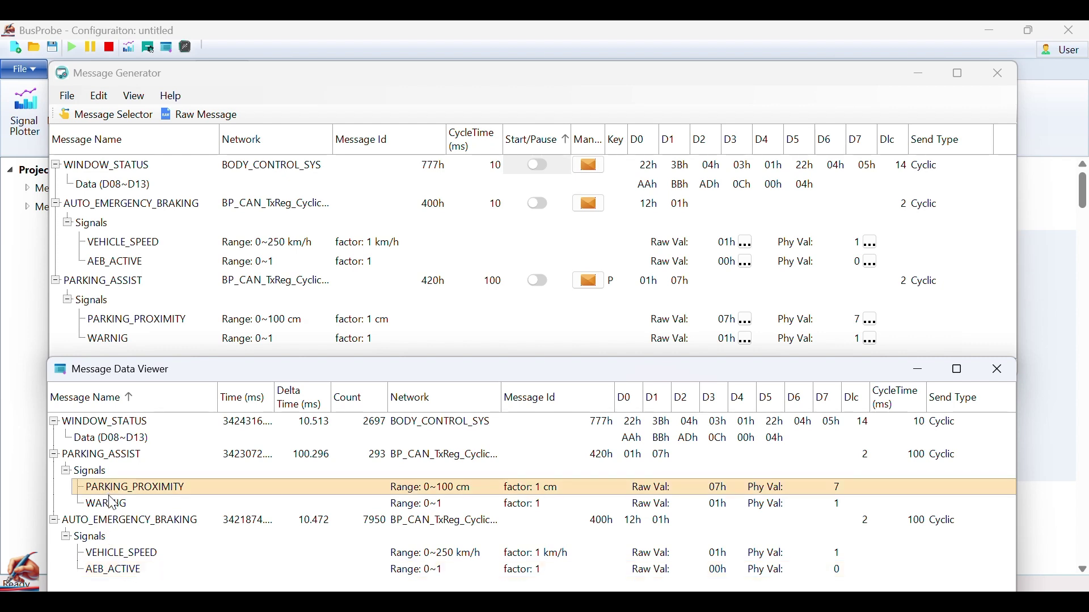
{"action": "left_click", "coordinate": [112, 503]}
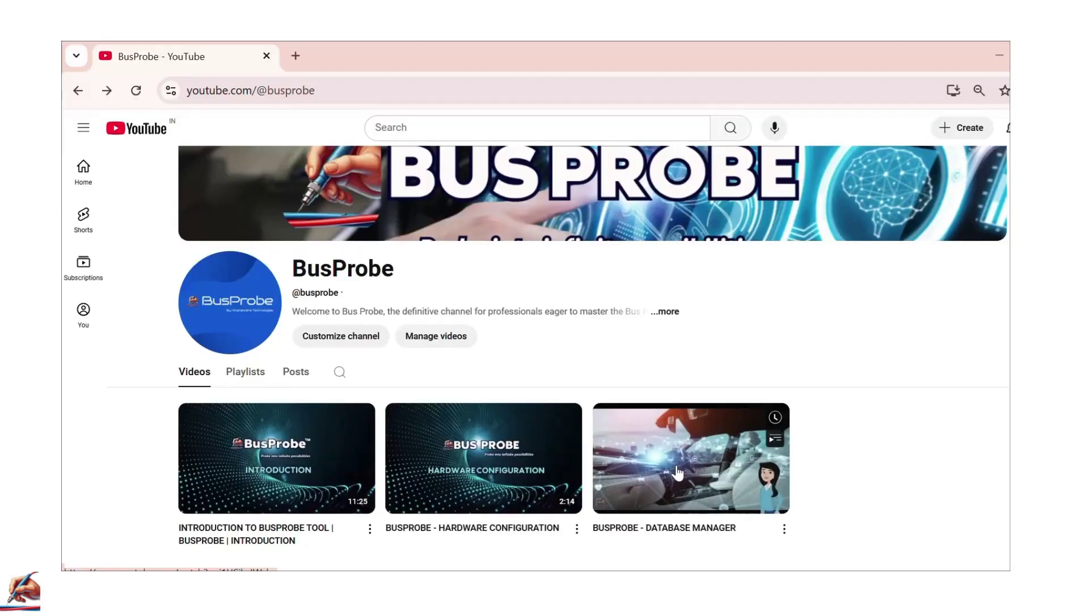
{"action": "mouse_move", "coordinate": [475, 486]}
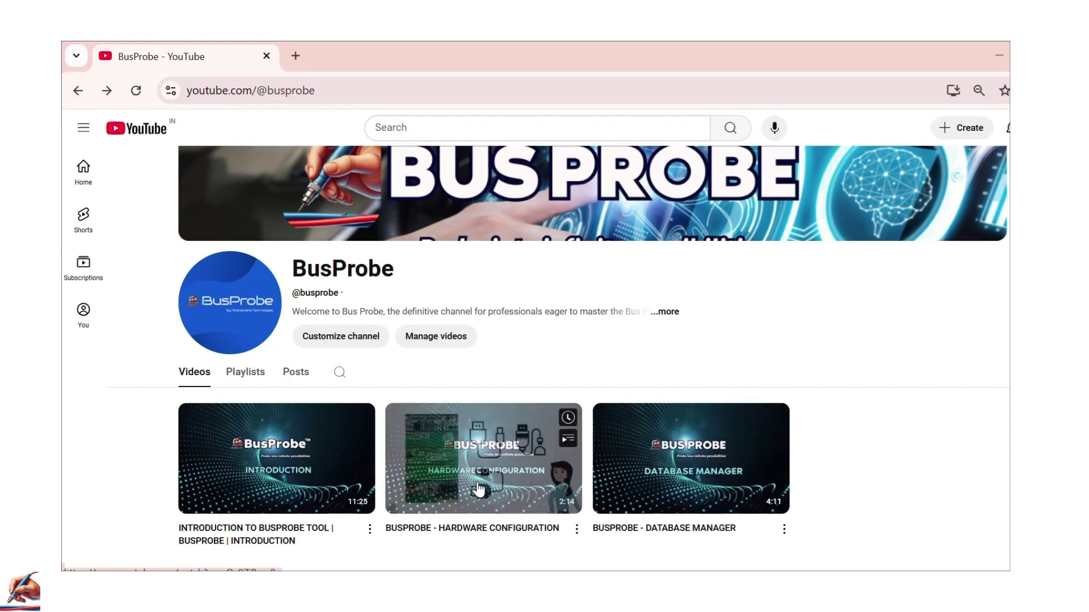